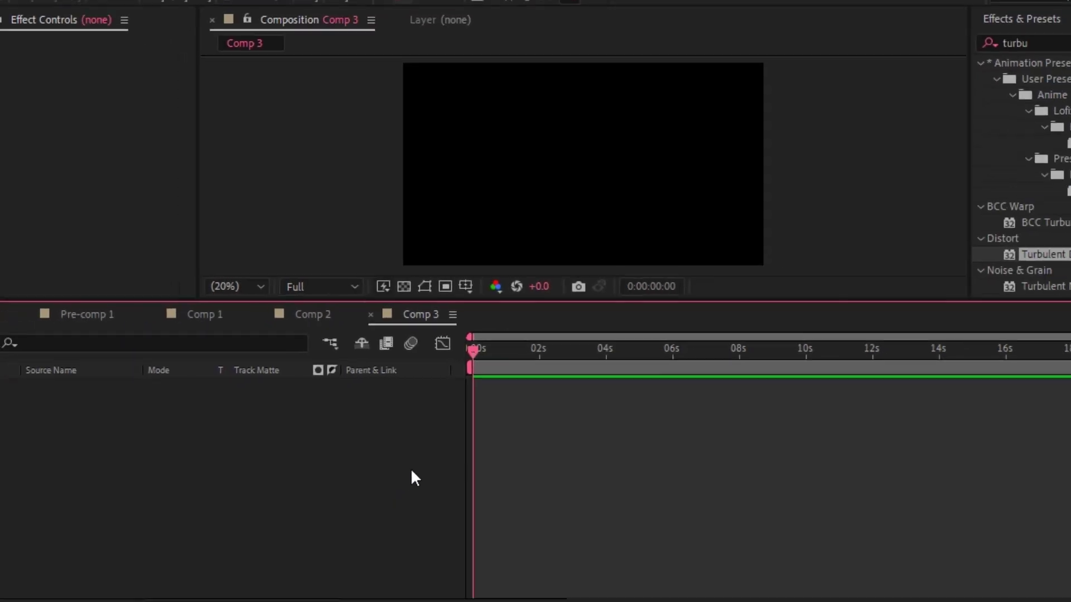
mouse_move(54, 597)
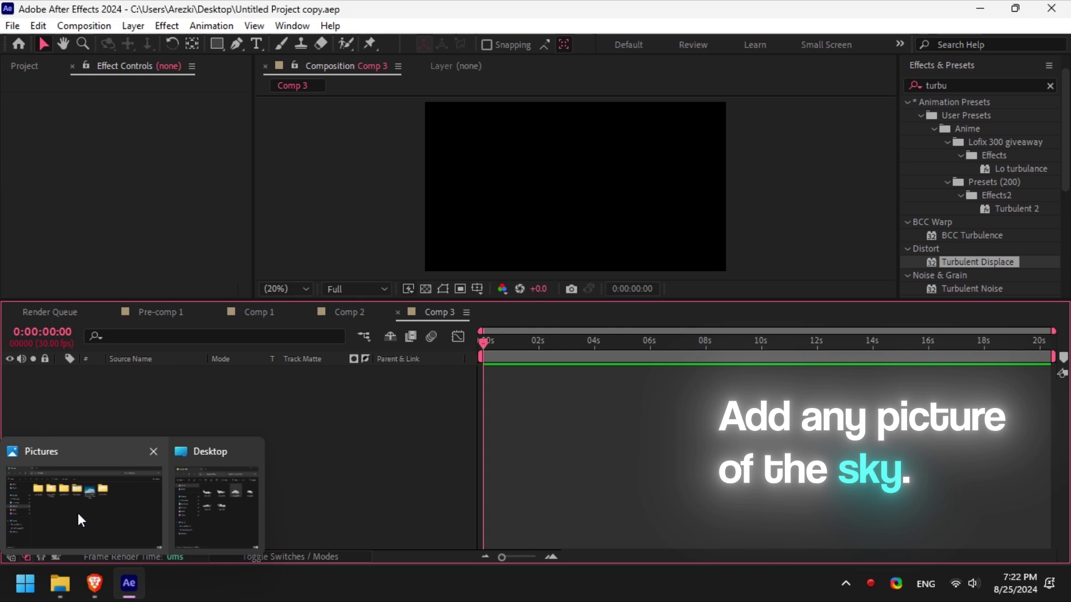
left_click(79, 512)
left_click_drag(572, 156, 601, 462)
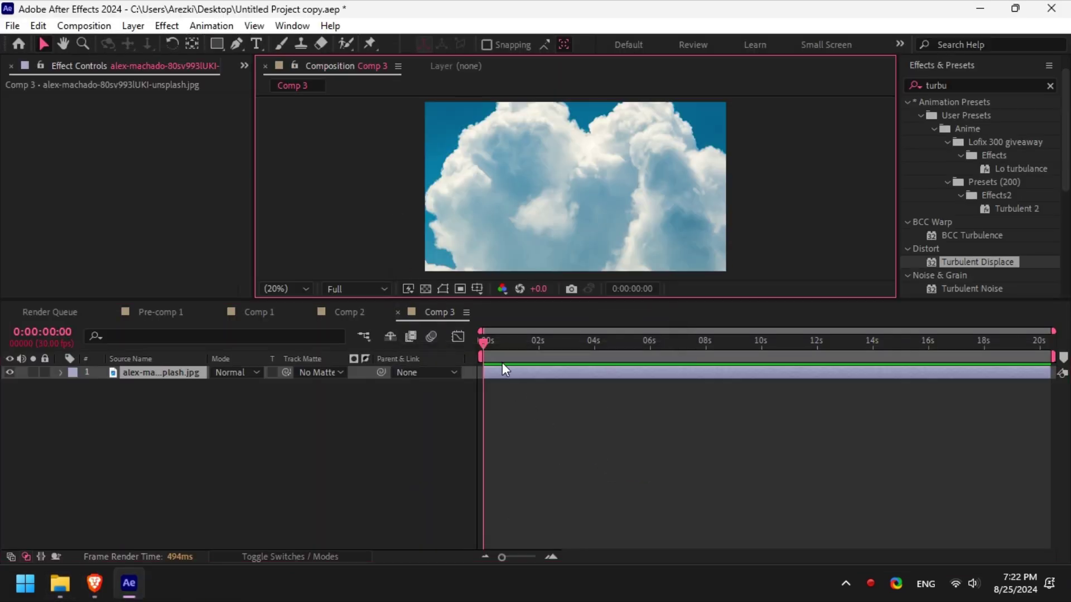
key("ctrl+alt+shift+h")
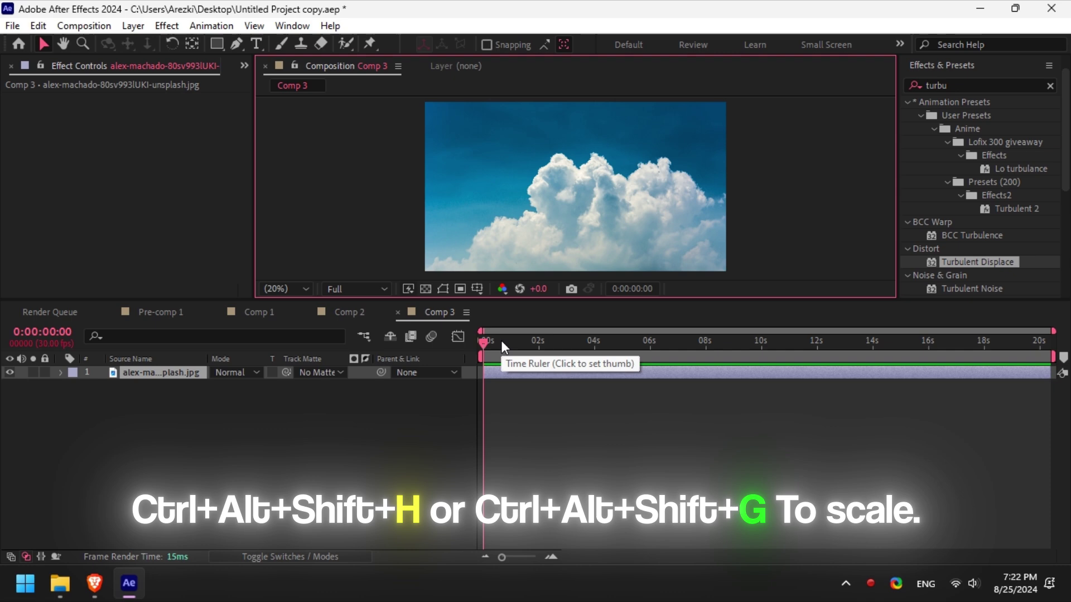
left_click_drag(507, 347, 450, 359)
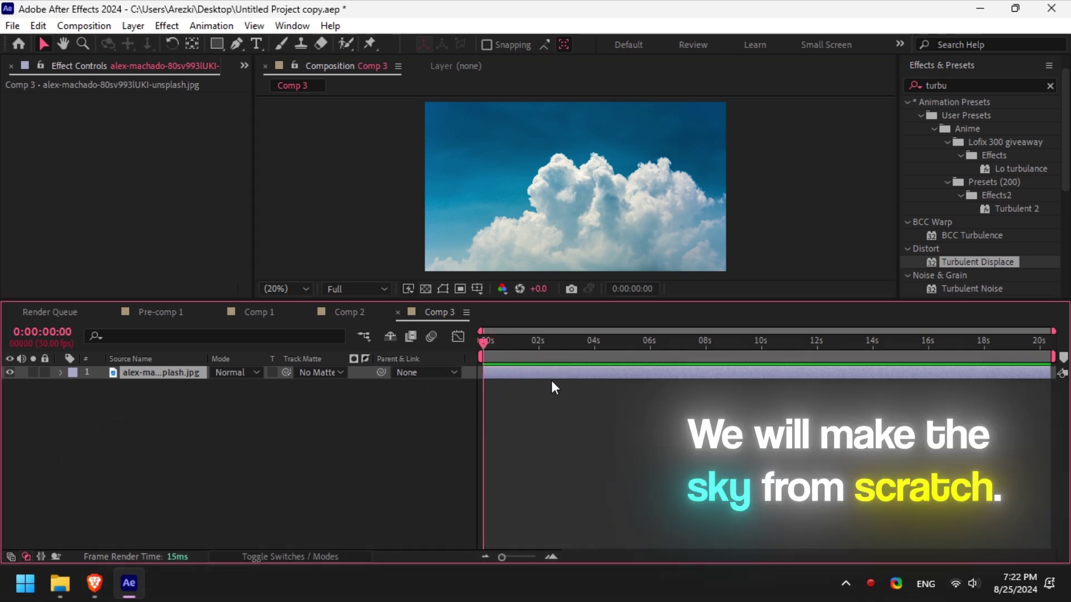
key("Delete")
Create a white 1920 × 1080 px solid layer in Comp 3.
right_click(422, 204)
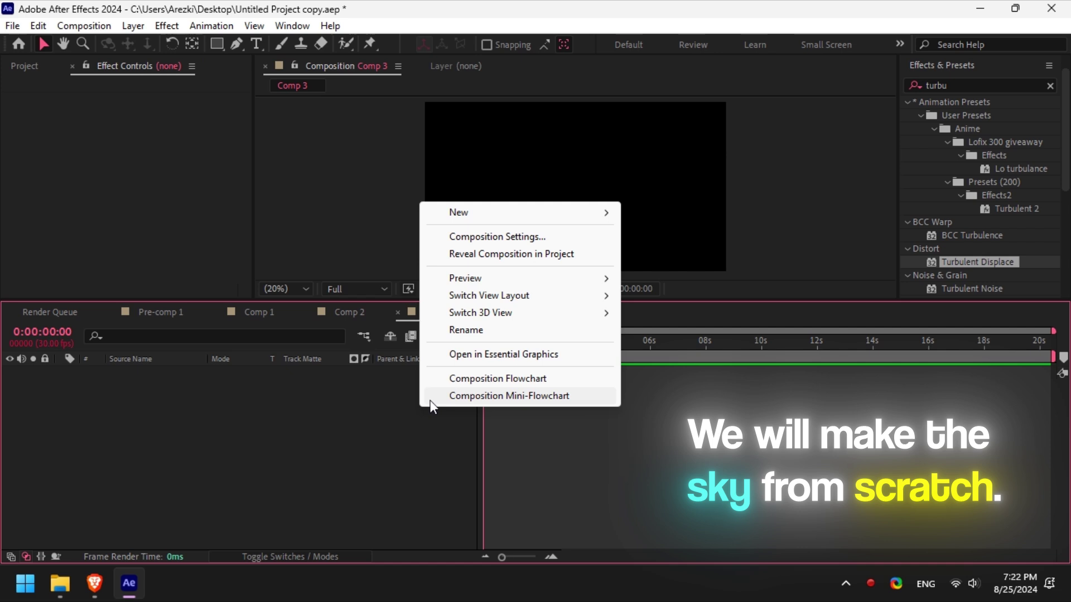
mouse_move(584, 211)
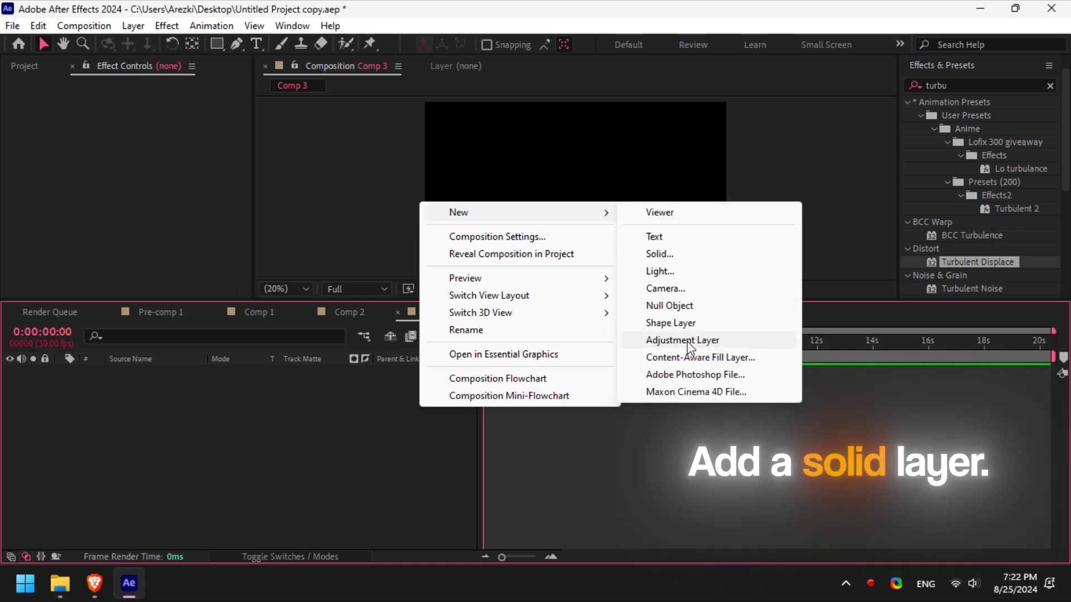
left_click(688, 253)
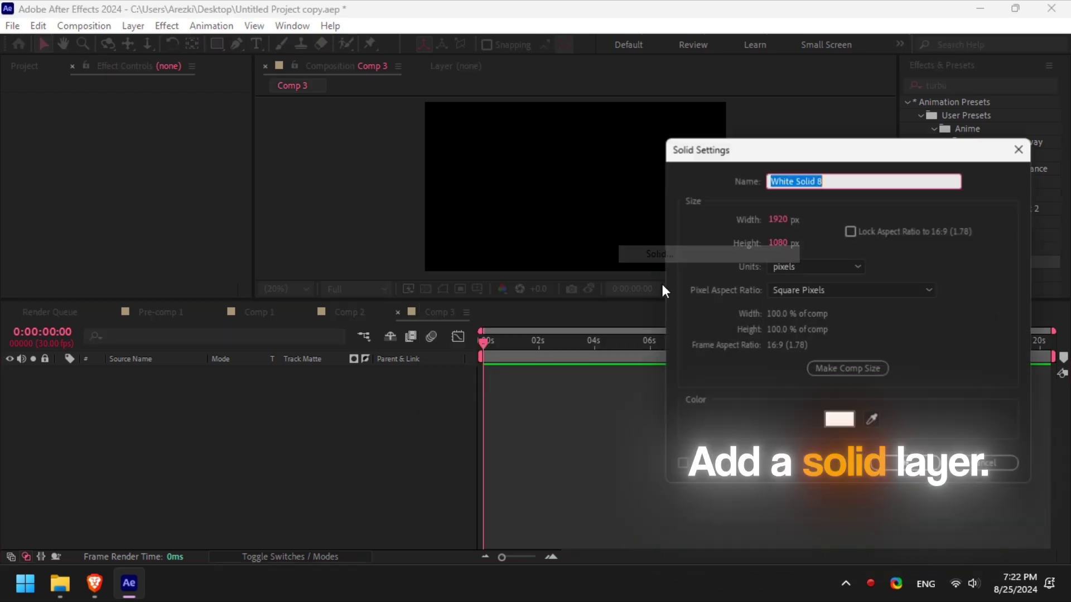
left_click(904, 464)
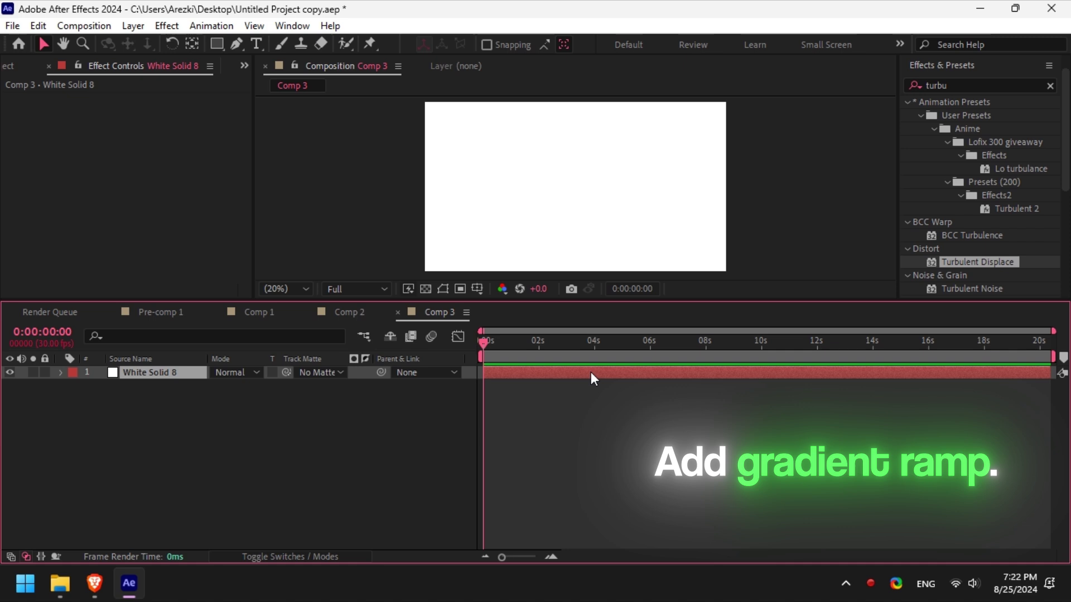
Find the Gradient Ramp effect and apply it to the white solid layer.
left_click_drag(960, 85, 937, 86)
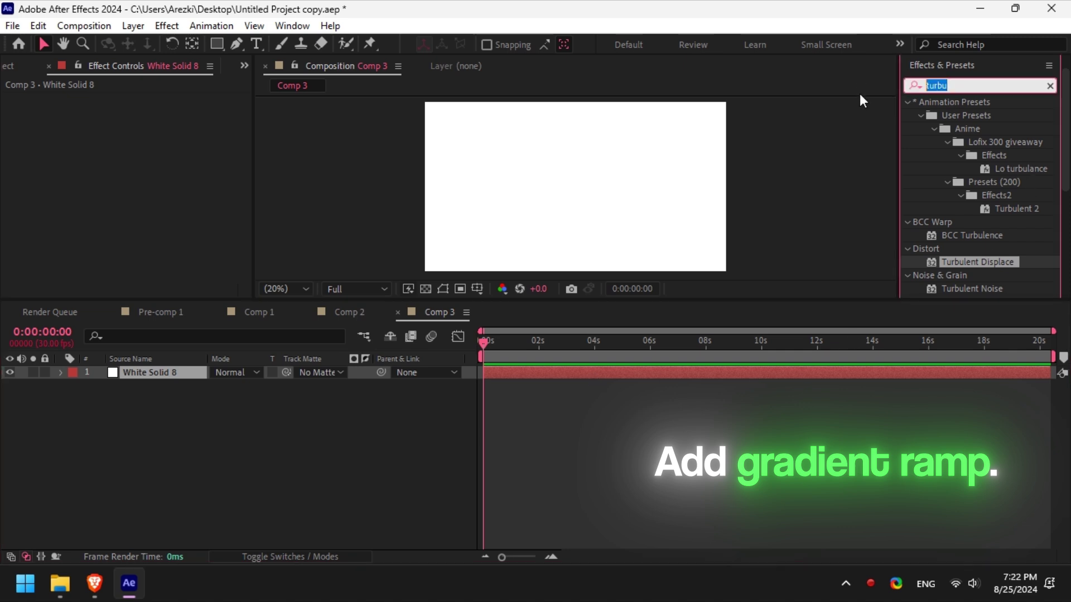
type("gra")
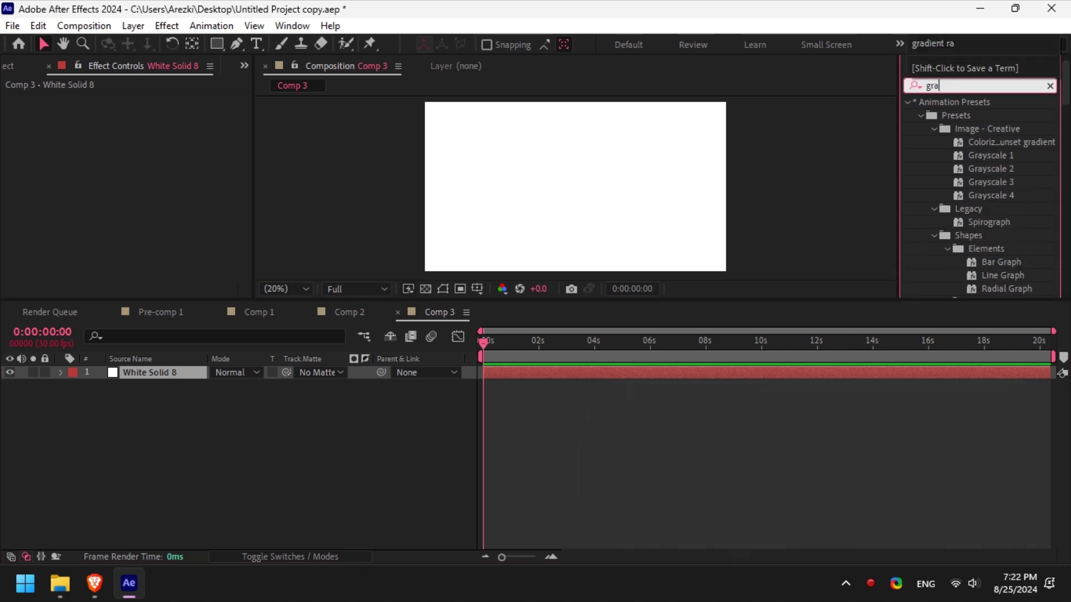
type("dien")
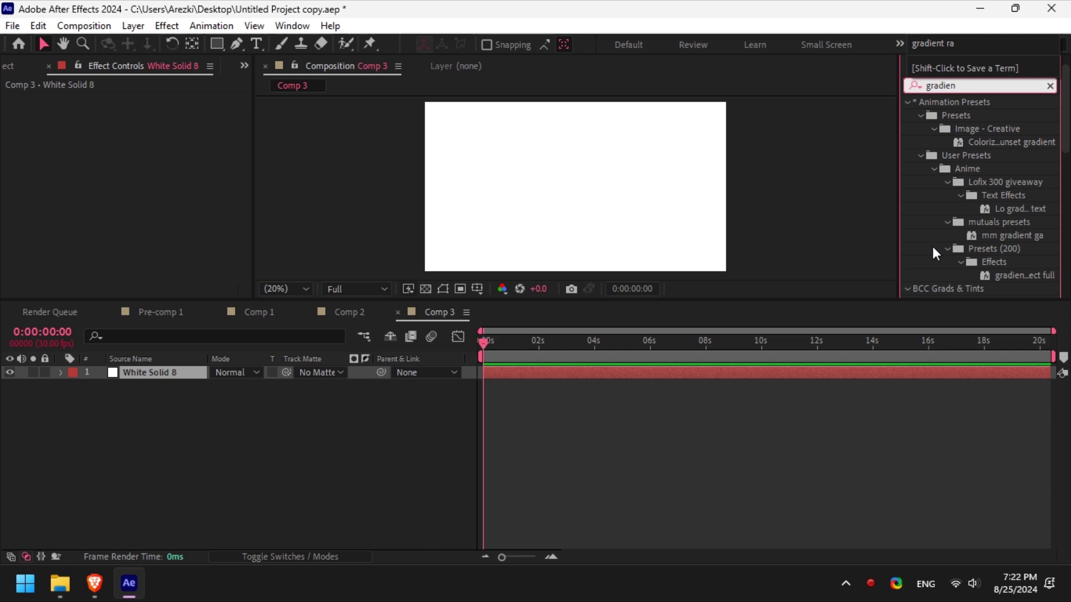
scroll(933, 247, "down", 5)
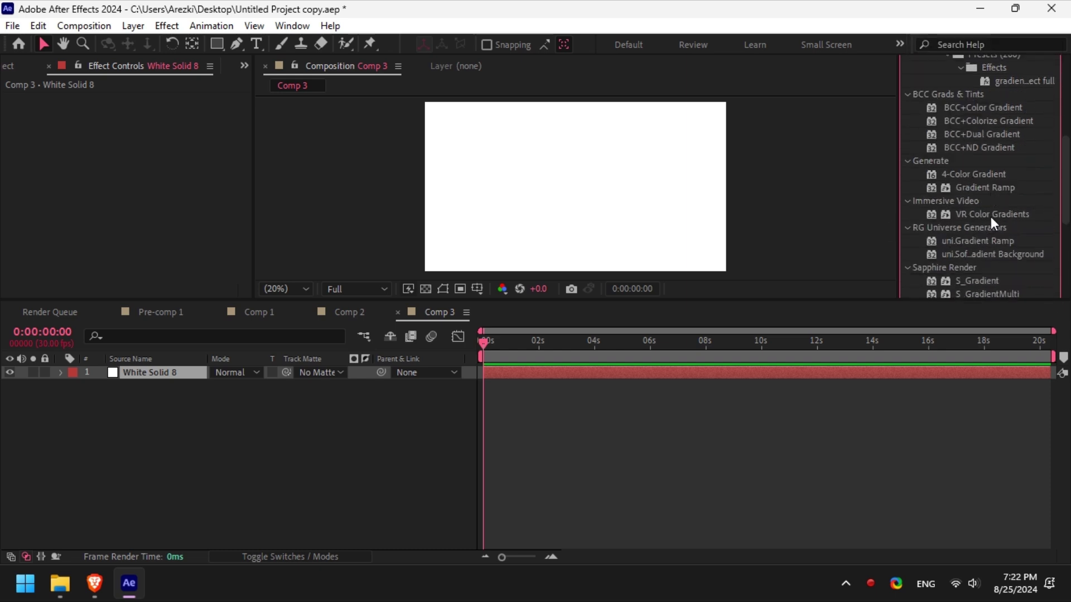
left_click_drag(998, 188, 726, 379)
Set the Gradient Ramp's start color to the saturated blue 1D49EE.
left_click(147, 126)
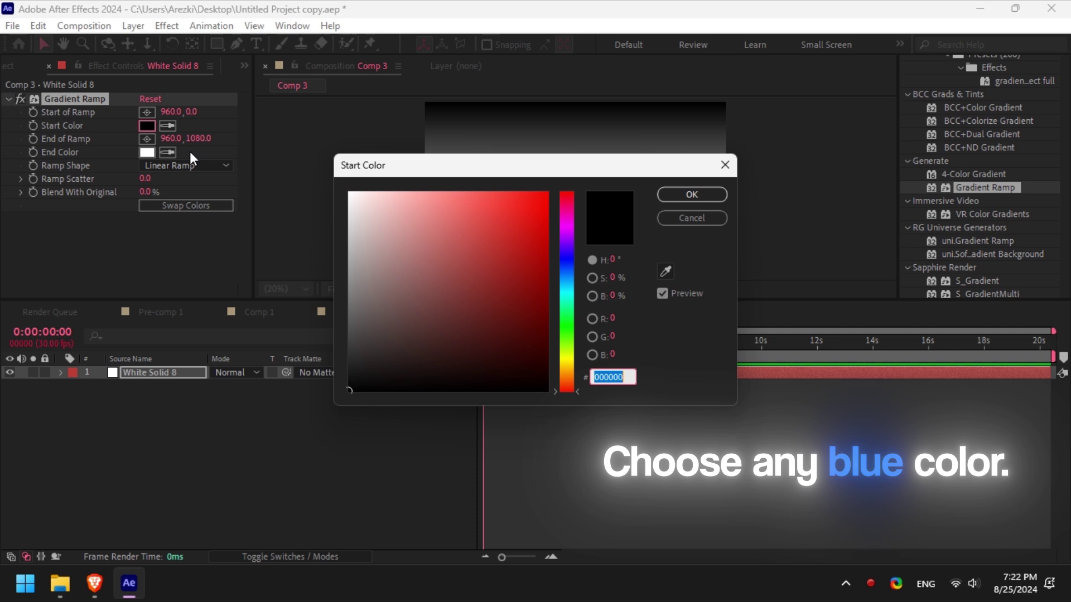
left_click_drag(572, 284, 567, 265)
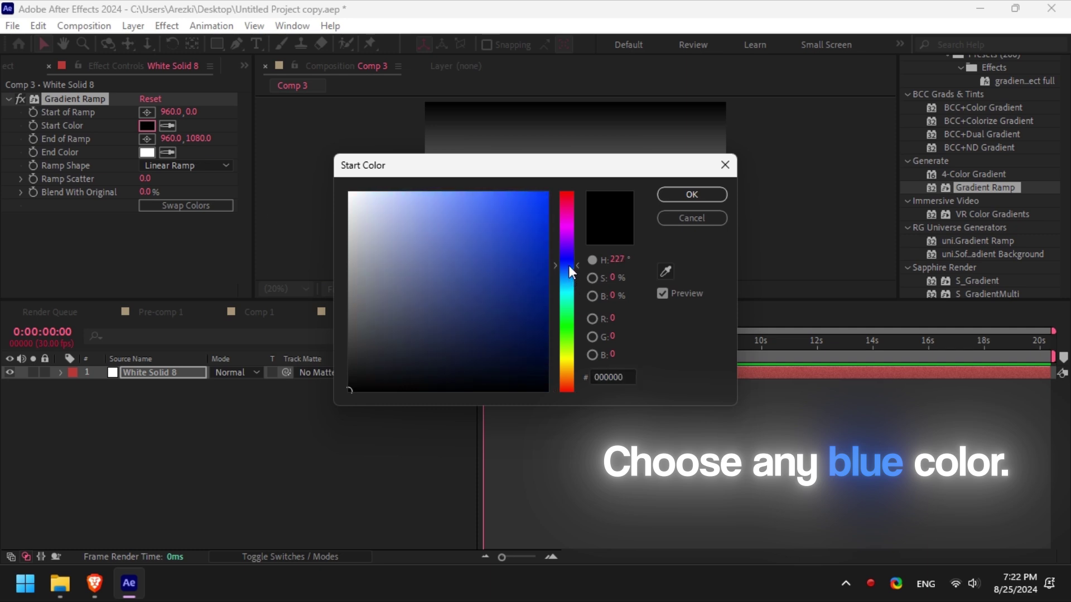
left_click(523, 214)
left_click(527, 202)
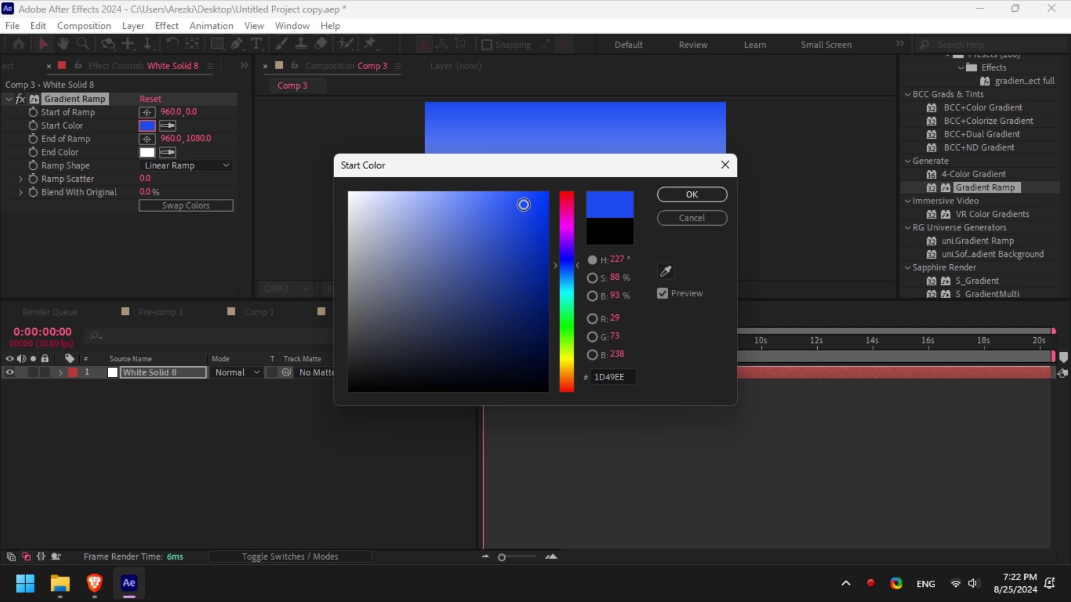
left_click(690, 196)
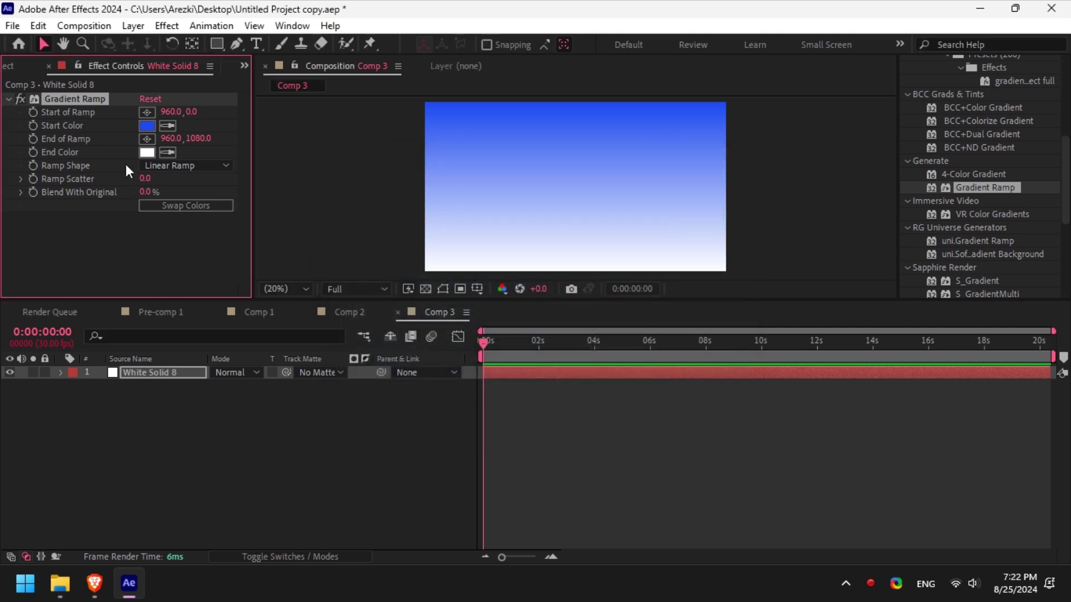
Set the Gradient Ramp's end color to the light blue 79C6FC and return the playhead to the start.
left_click(146, 151)
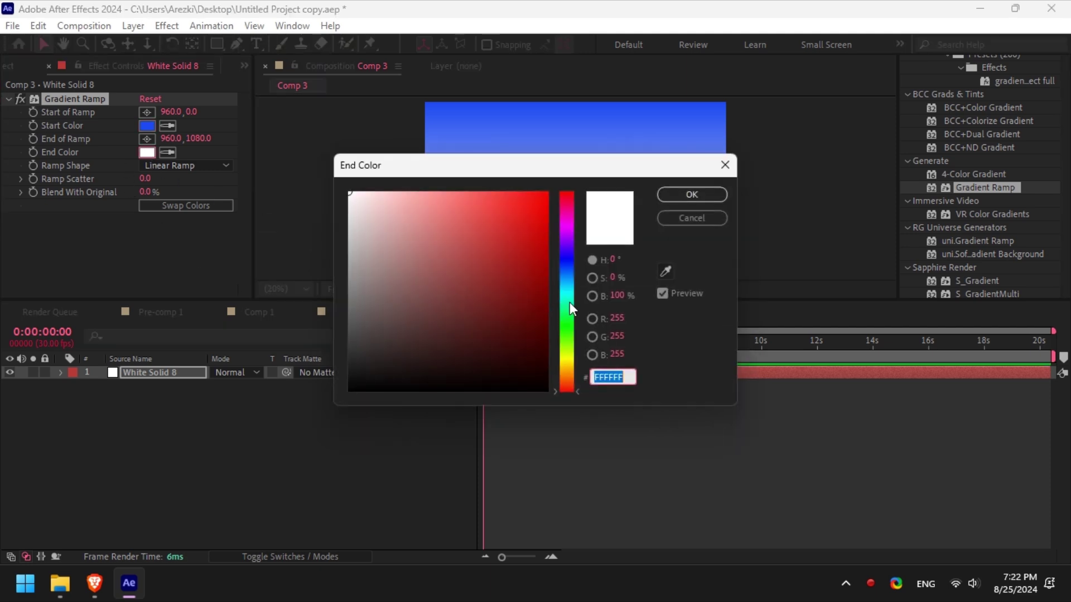
left_click_drag(570, 303, 571, 279)
left_click_drag(502, 227, 450, 194)
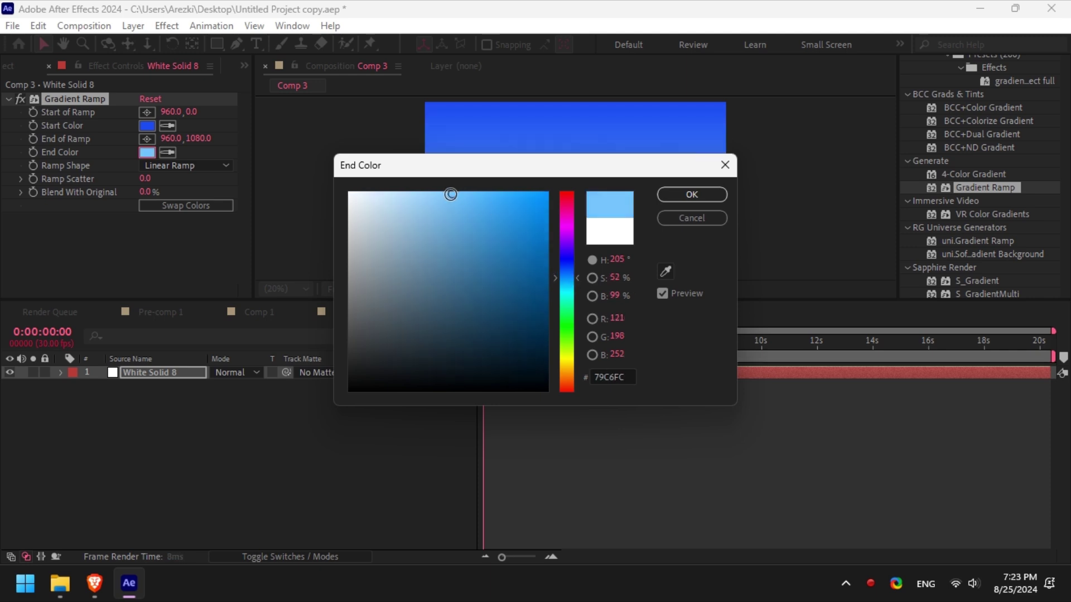
left_click(691, 197)
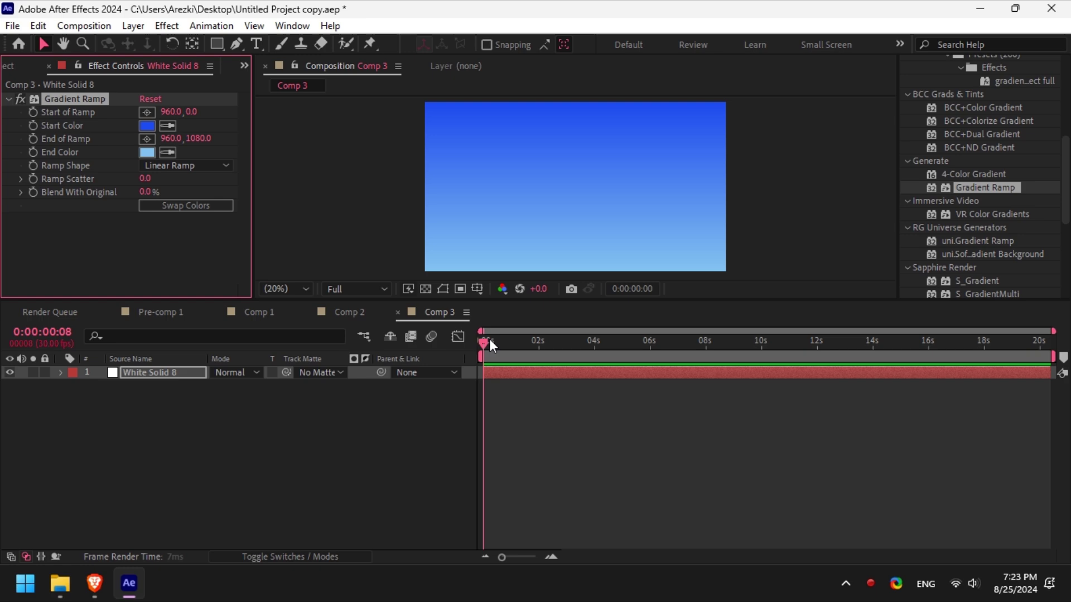
left_click_drag(489, 341, 483, 340)
left_click(434, 436)
Add cloud_004 to cloud_007 from the Clouds-PNG folder in Pictures to Comp 3 above the white solid.
mouse_move(60, 583)
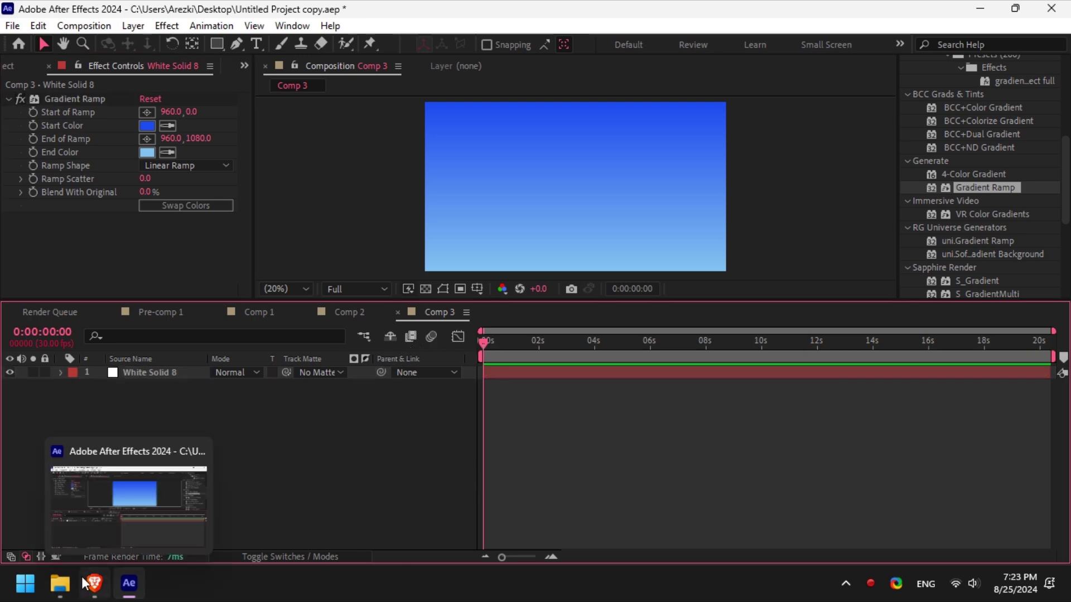
left_click(99, 512)
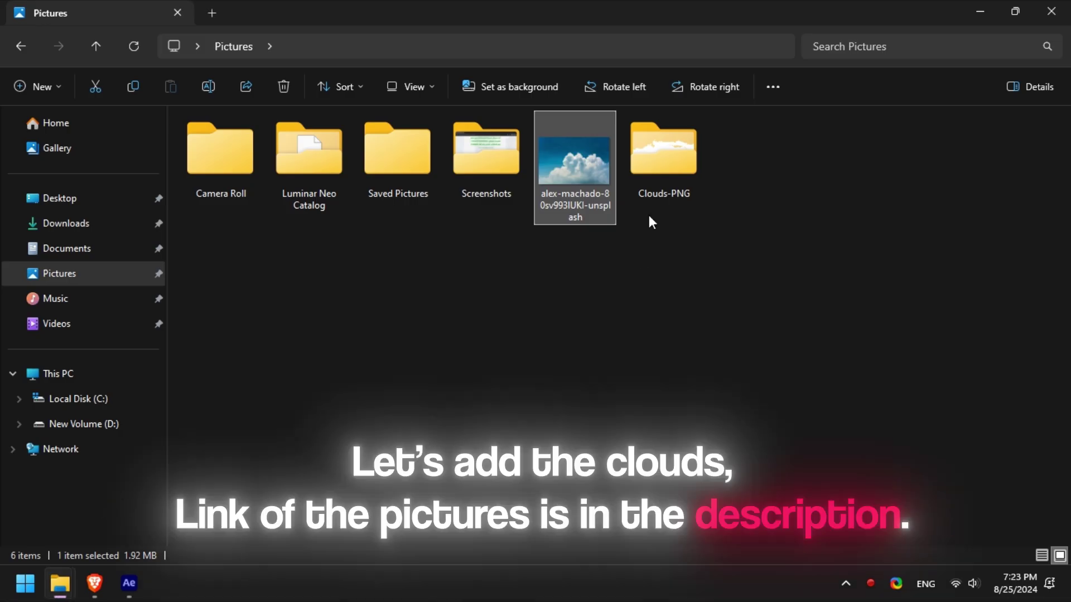
double_click(656, 156)
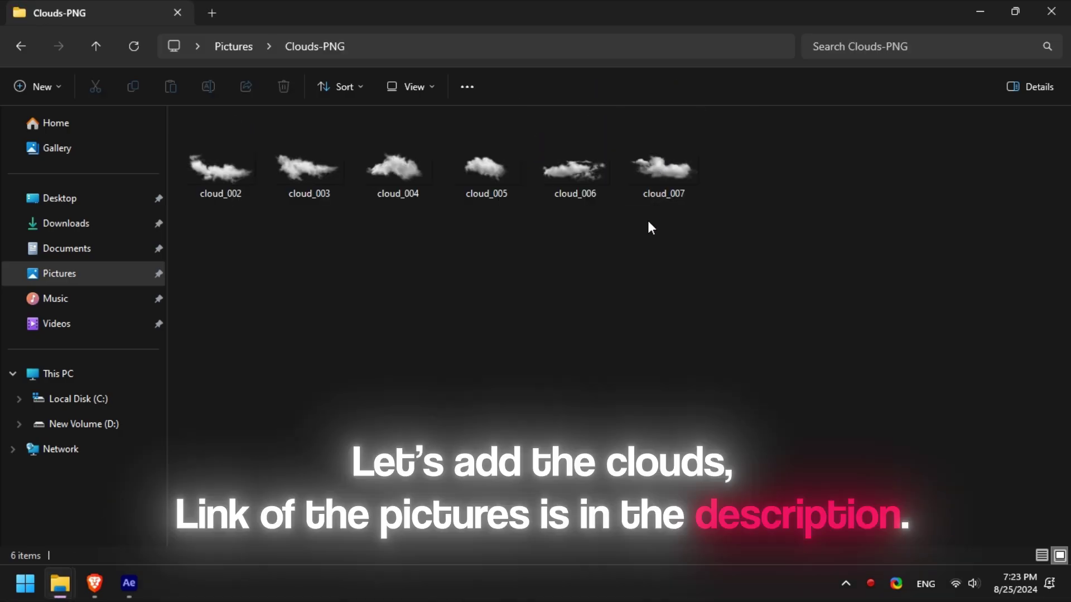
left_click(225, 184)
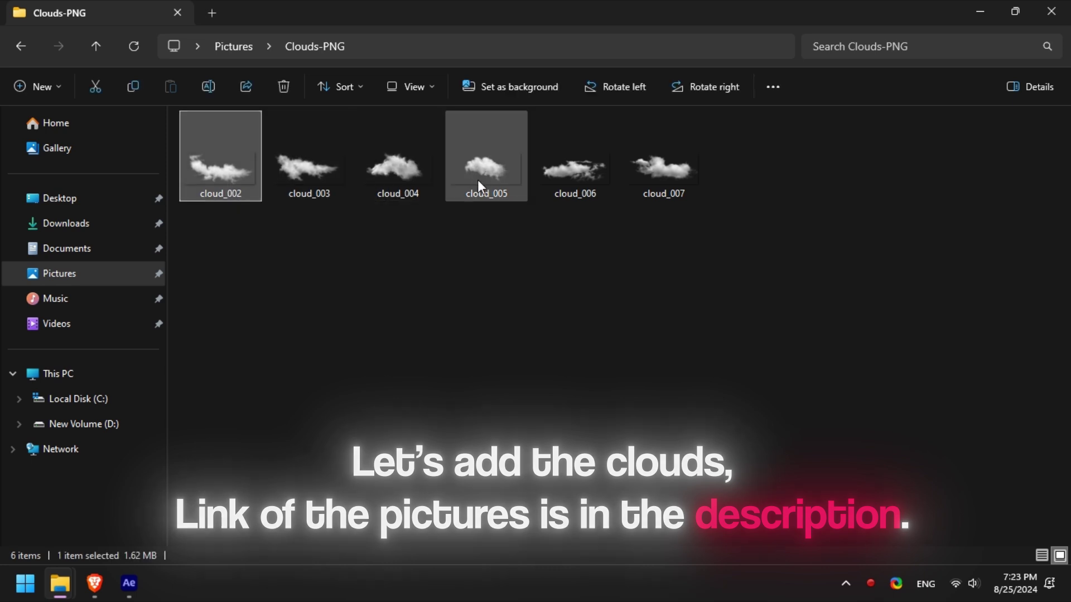
left_click(571, 177)
left_click(664, 180, "shift")
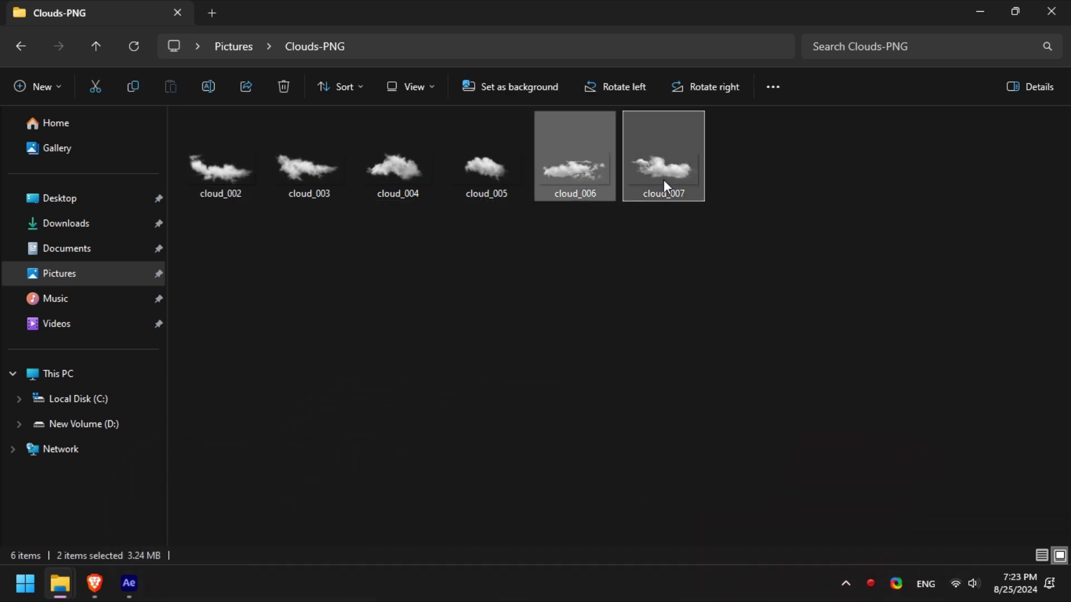
left_click(489, 181, "shift")
left_click(390, 179, "shift")
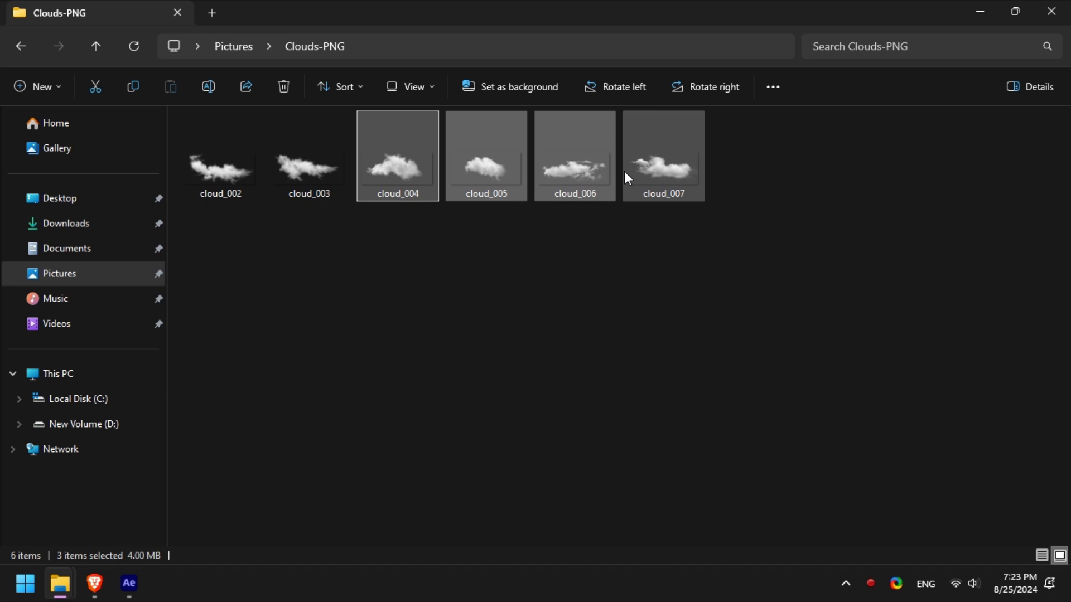
left_click(658, 171, "ctrl")
left_click_drag(554, 199, 529, 444)
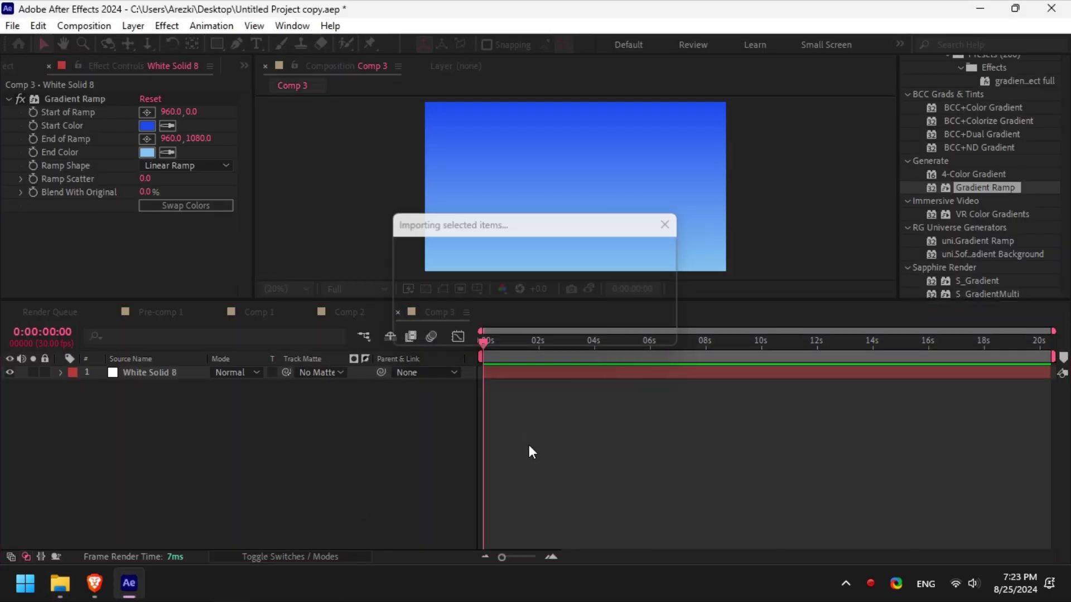
left_click(524, 463)
Scale all four cloud layers down to 76%.
left_click(523, 373)
left_click(521, 414, "shift")
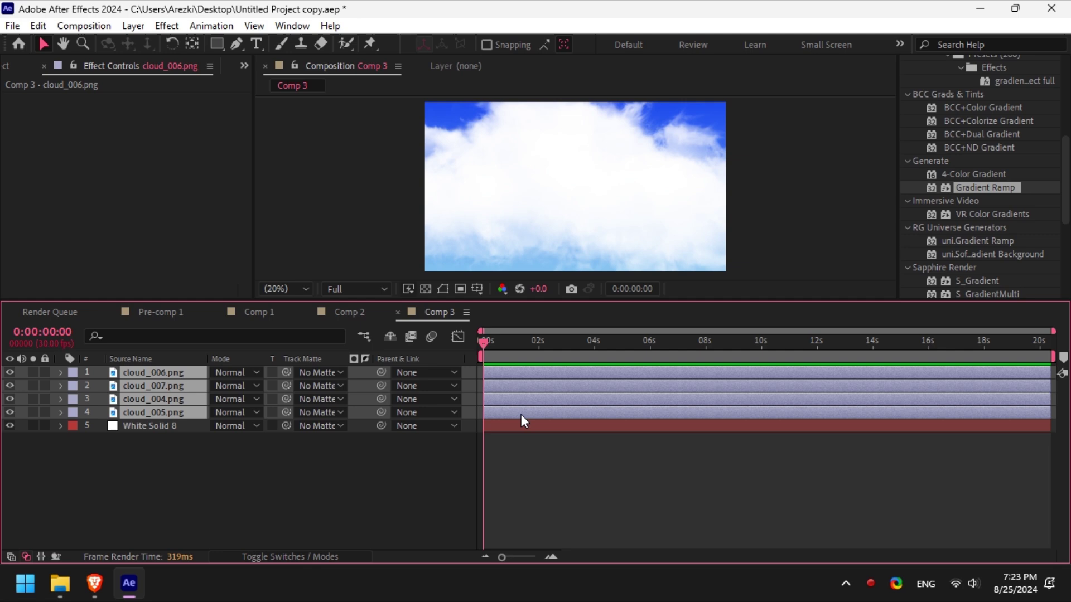
key("s")
left_click_drag(237, 413, 223, 413)
Spread the four cloud layers across the frame, moving cloud_005 toward the upper right and cloud_007 toward the upper left.
left_click(635, 250)
left_click_drag(636, 251, 662, 191)
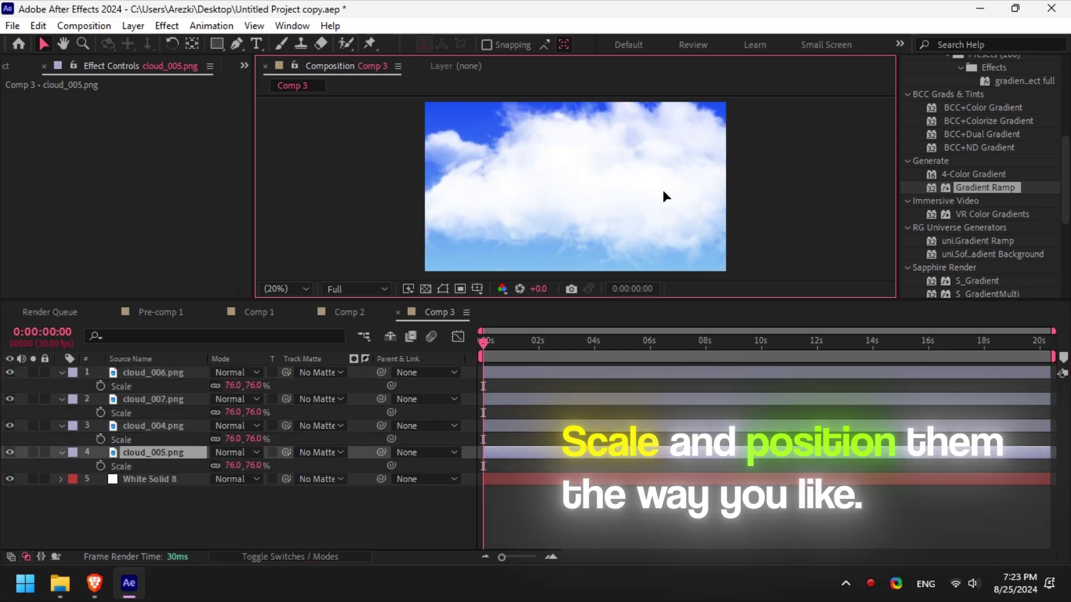
left_click_drag(564, 187, 509, 149)
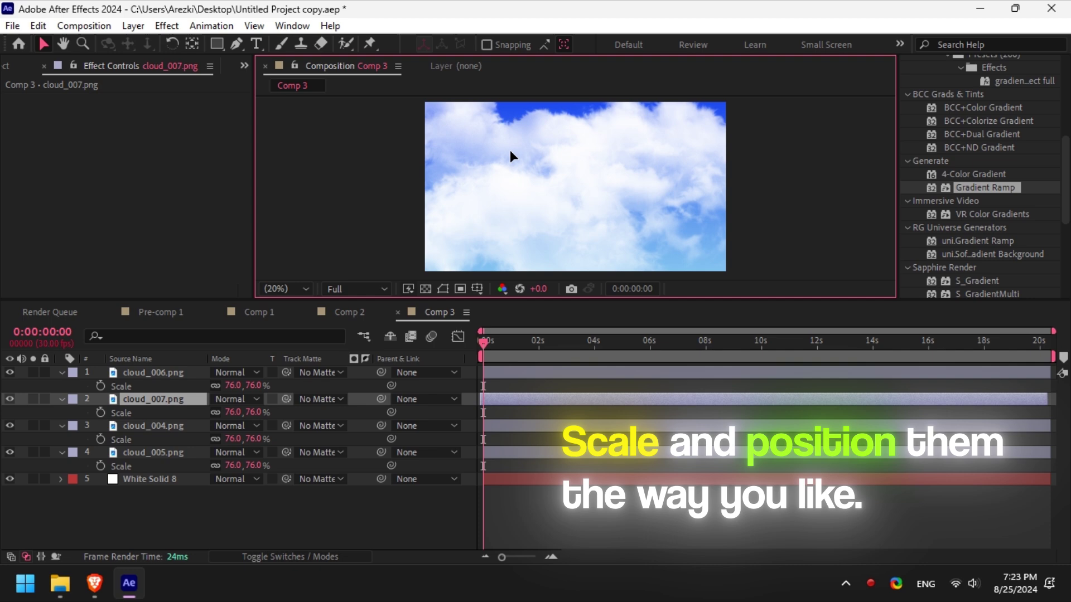
left_click(549, 372)
left_click_drag(561, 198, 554, 174)
left_click(564, 398)
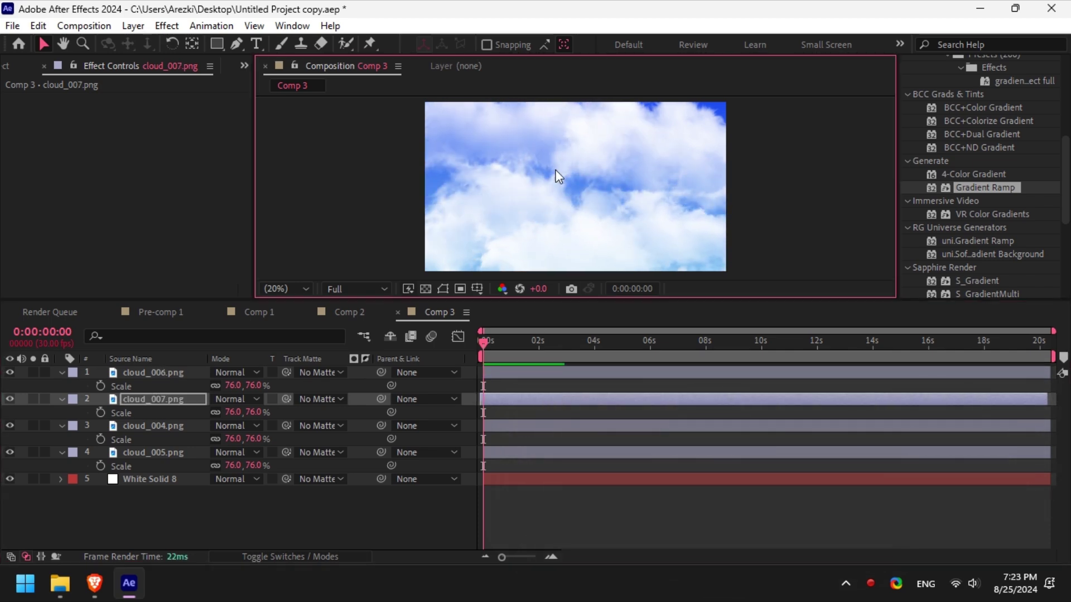
left_click(585, 453)
left_click_drag(650, 181, 681, 140)
left_click(530, 426)
left_click_drag(474, 201, 532, 136)
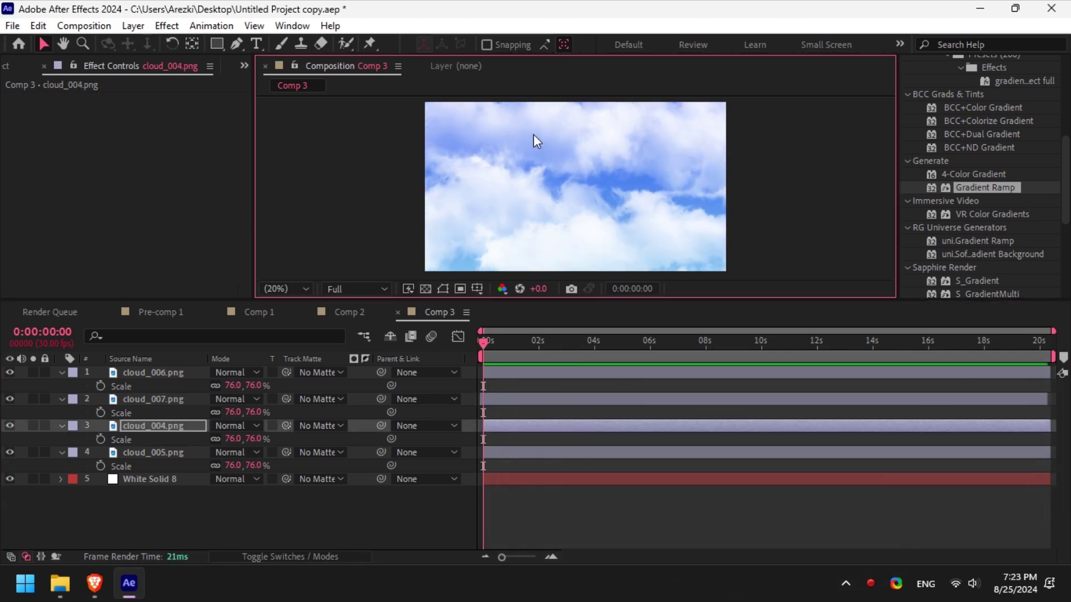
Fine-tune the positions of the four clouds to leave a small patch of blue sky, and collapse the layers' properties.
left_click(551, 399)
left_click_drag(569, 173, 628, 137)
left_click(625, 372)
left_click_drag(627, 195, 630, 214)
left_click(624, 425)
left_click_drag(669, 153, 702, 157)
left_click(647, 372)
left_click(647, 452)
mouse_move(683, 159)
left_mouse_down()
mouse_move(688, 143)
mouse_move(688, 153)
left_mouse_up()
left_click(583, 426)
left_click_drag(487, 213, 480, 223)
left_click(625, 452)
left_click_drag(693, 150, 682, 155)
key("ctrl+shift+a")
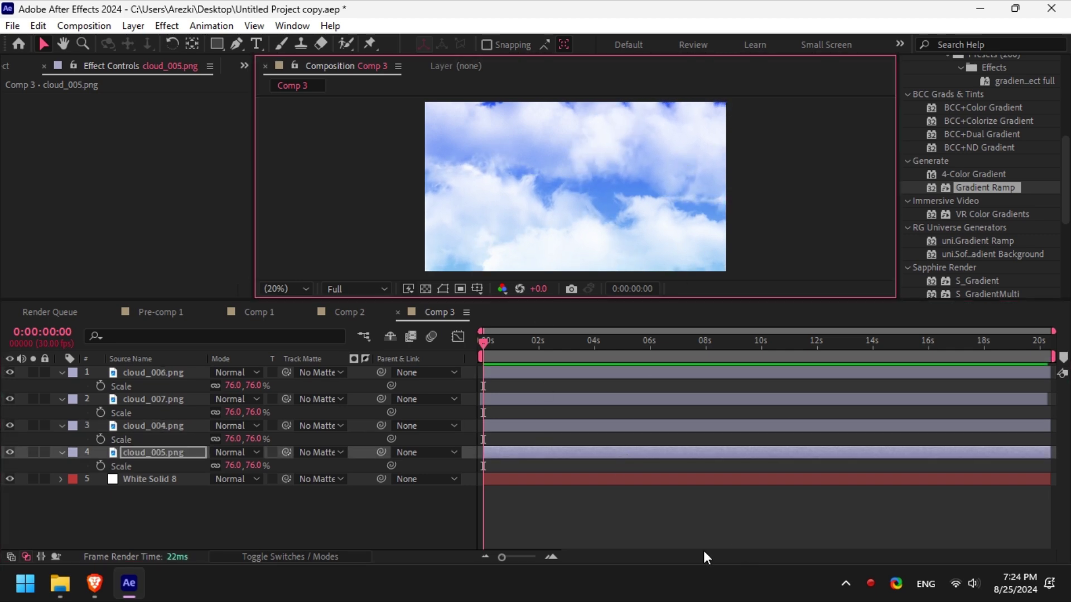
key("u")
Add a text layer above the clouds in Comp 3 and enter the title CLOUD.
right_click(403, 456)
mouse_move(479, 264)
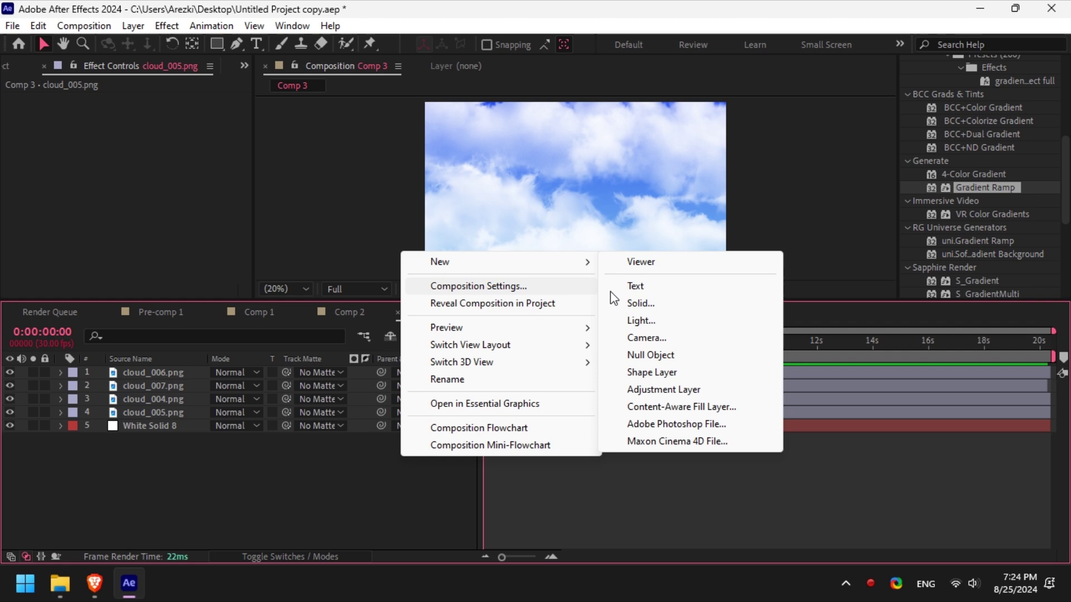
left_click(687, 287)
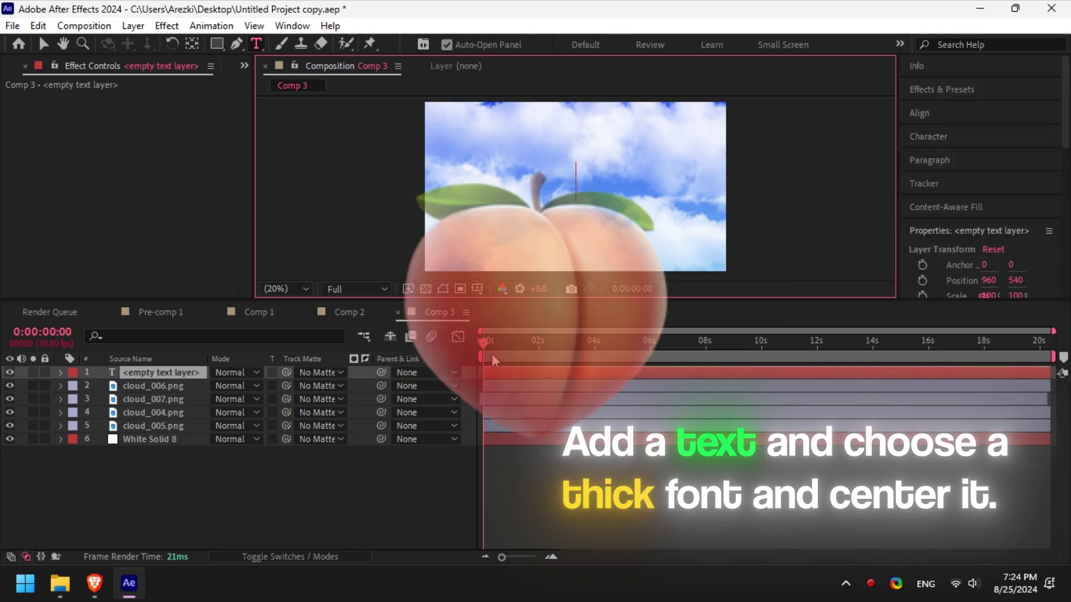
left_click(506, 402)
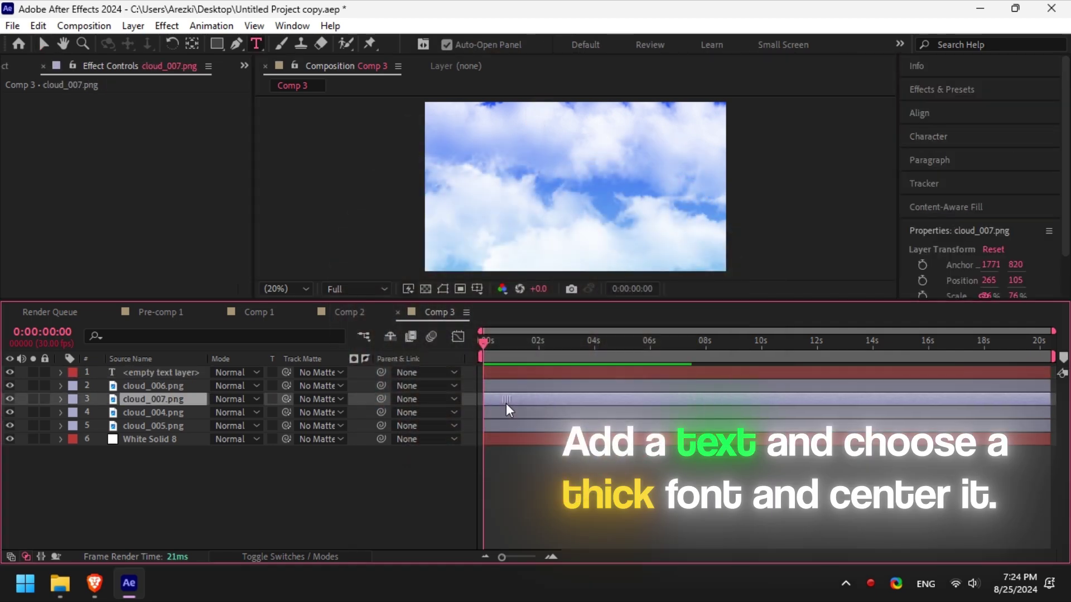
double_click(505, 374)
type("CLOUD")
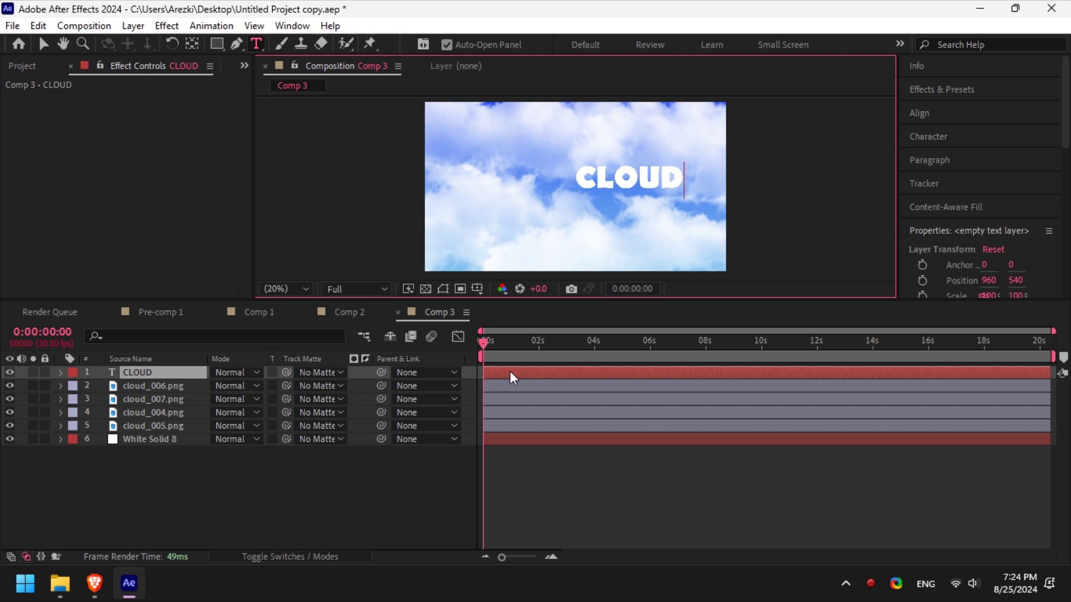
Center the CLOUD text layer horizontally and vertically in the composition.
left_click(510, 370)
left_click(919, 112)
left_click(940, 152)
left_click(1021, 152)
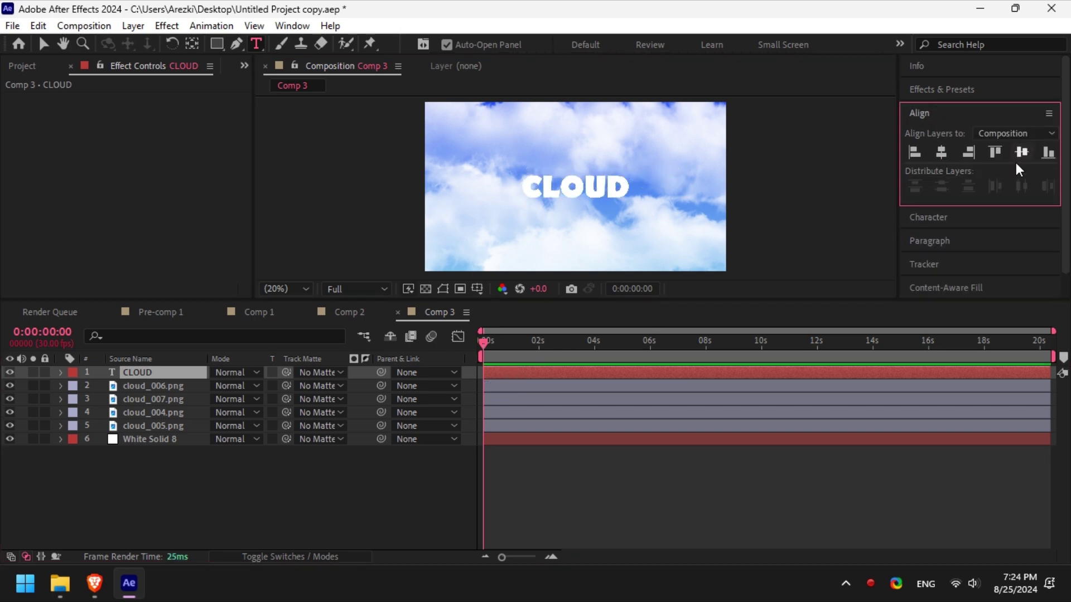
Auto-trace the CLOUD text layer from its alpha channel at the current frame, and delete the original text layer.
left_click(521, 376)
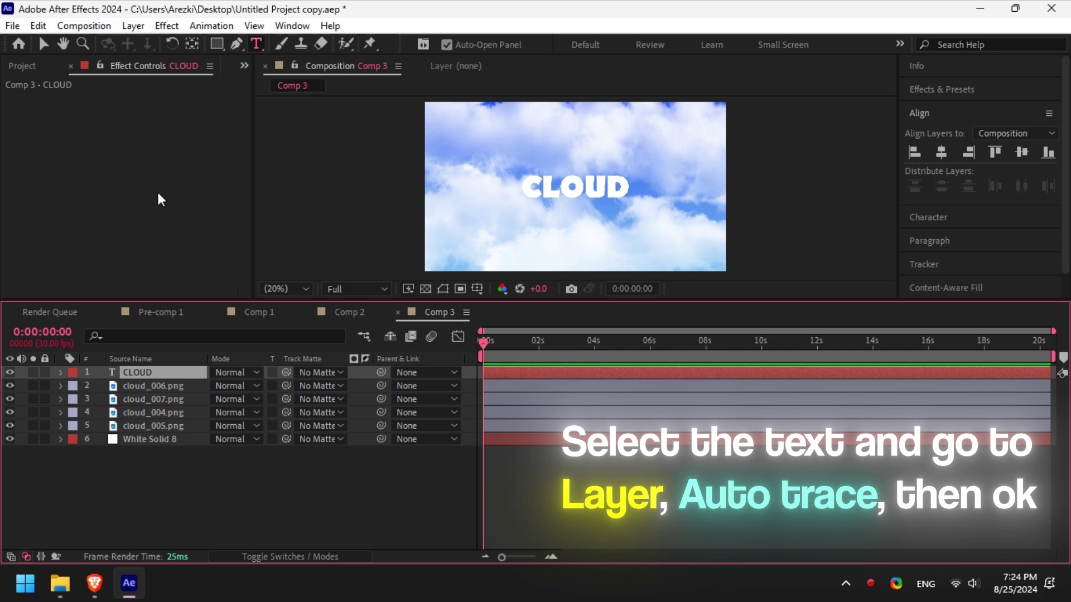
left_click(133, 25)
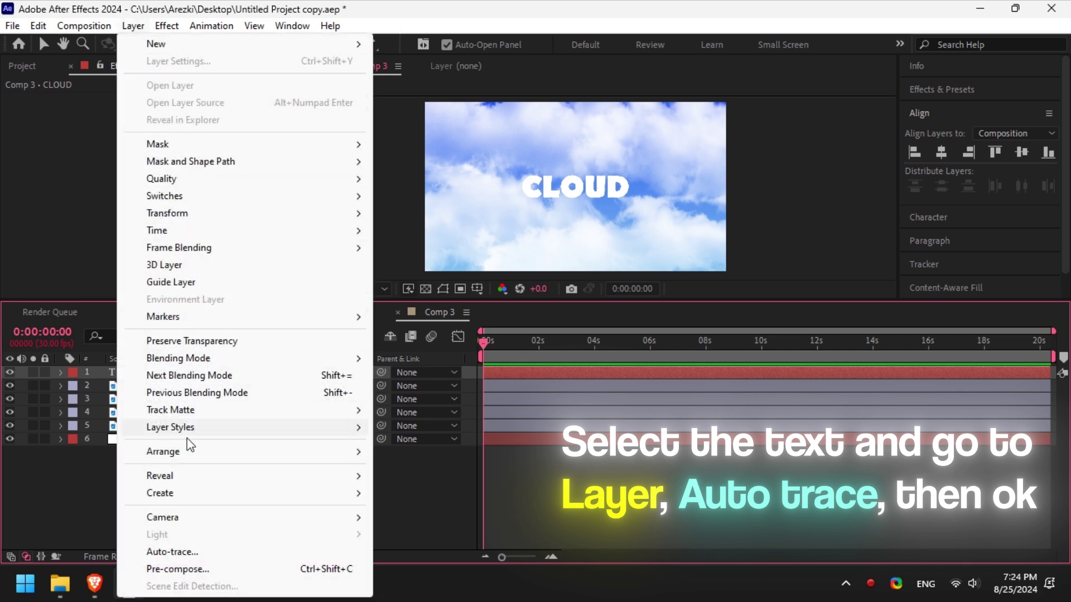
left_click(198, 555)
left_click(575, 410)
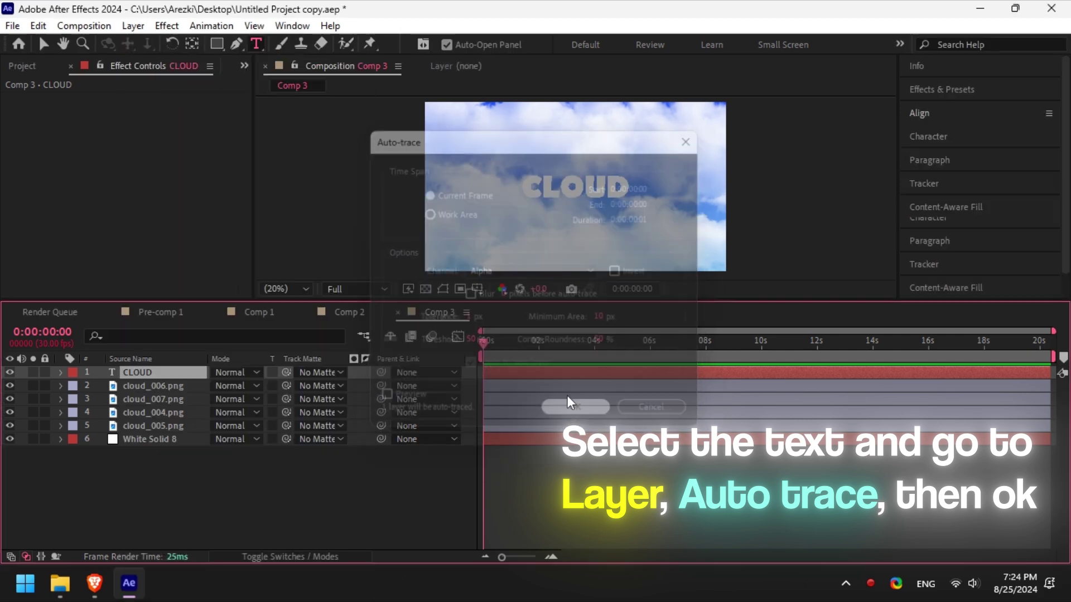
left_click(543, 388)
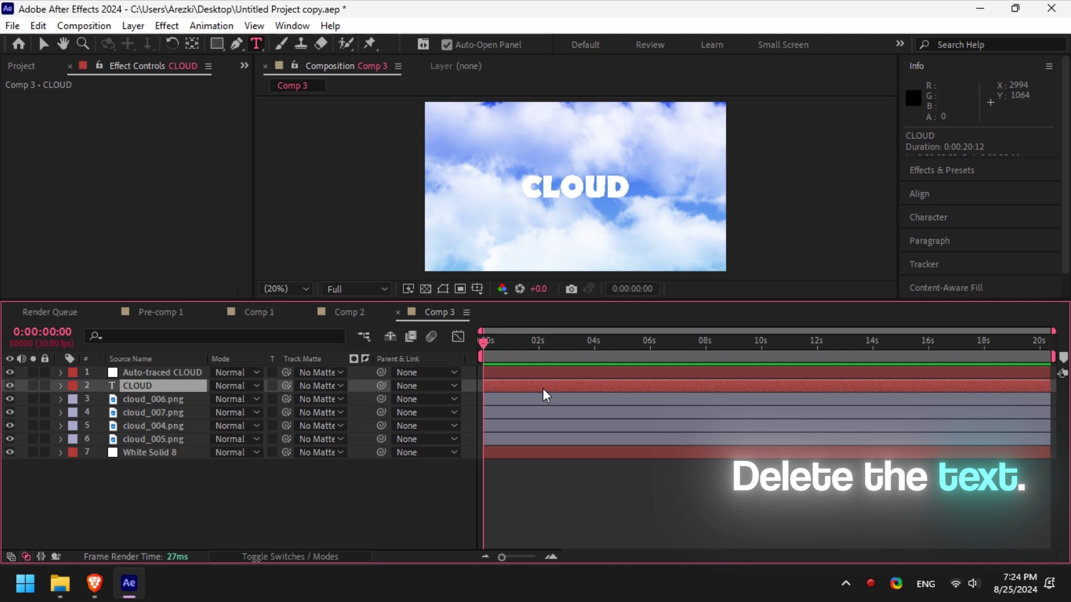
key("Delete")
Add a white 1920 x 1080 px solid directly above the Auto-traced CLOUD layer.
left_click(579, 378)
right_click(429, 492)
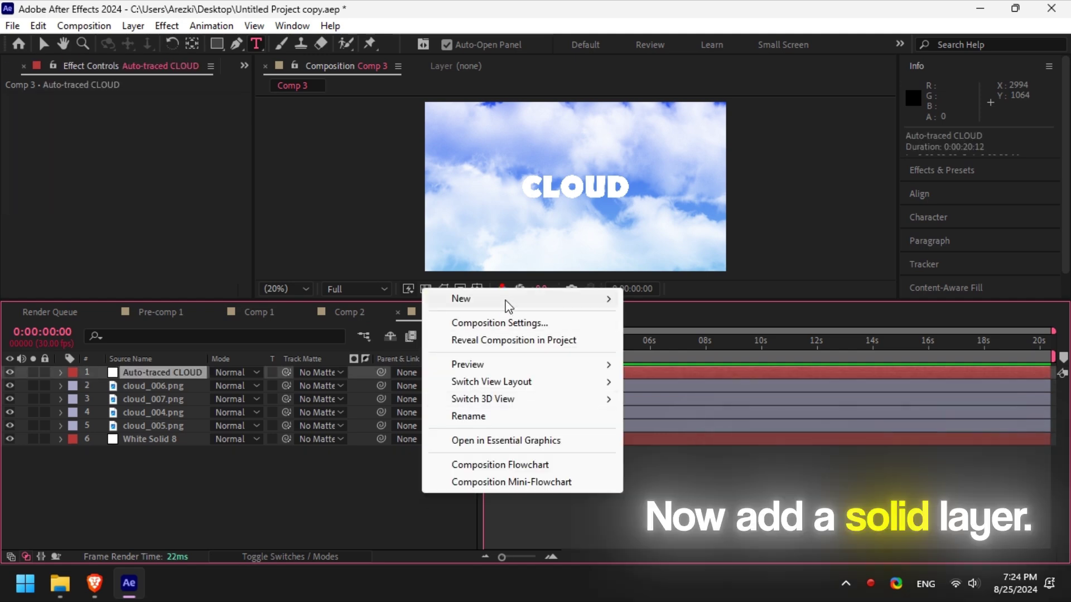
mouse_move(507, 306)
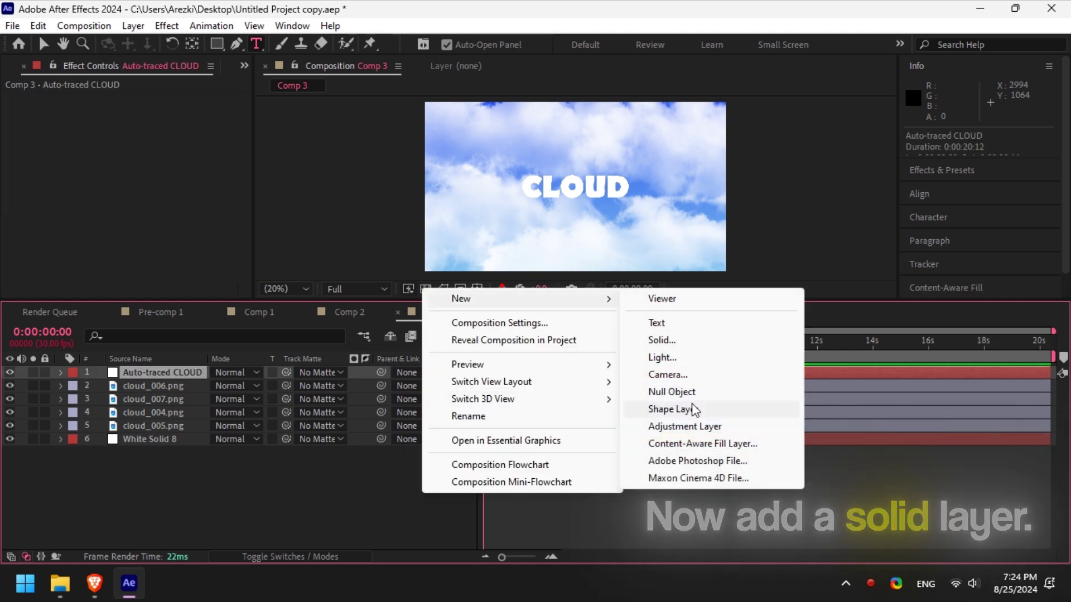
left_click(692, 340)
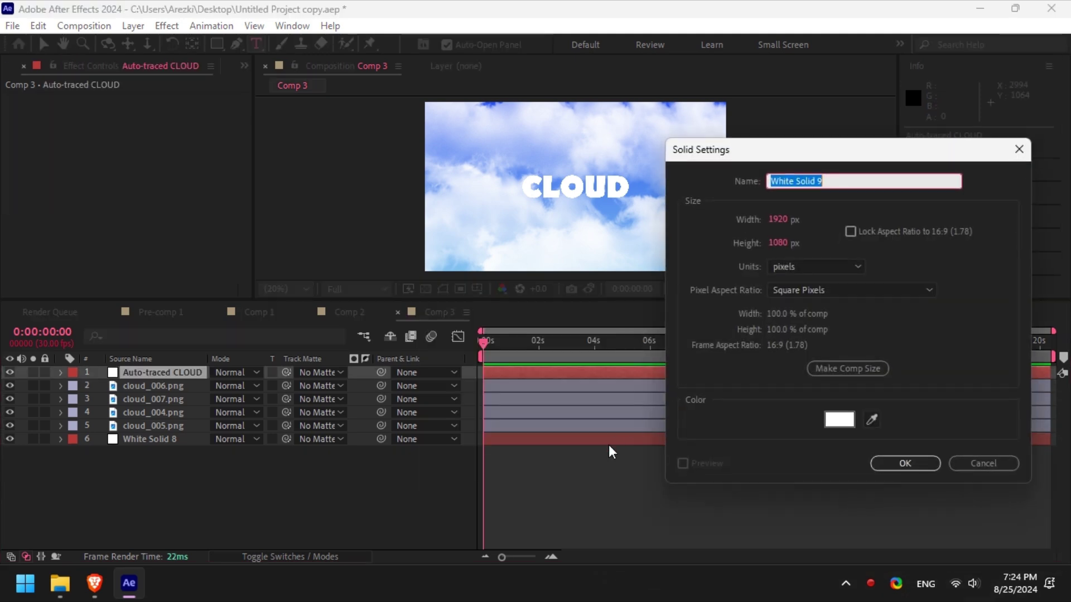
left_click(881, 461)
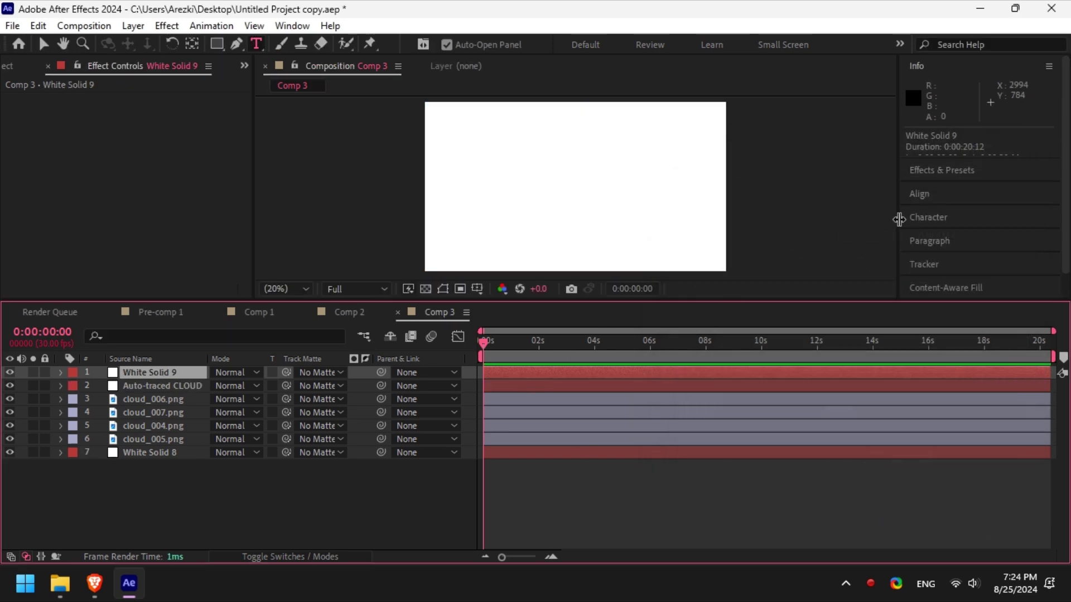
Apply the Noise & Grain Fractal Noise effect to White Solid 9 and make that solid the track matte of the Auto-traced CLOUD layer.
left_click(941, 175)
left_click_drag(972, 111, 848, 125)
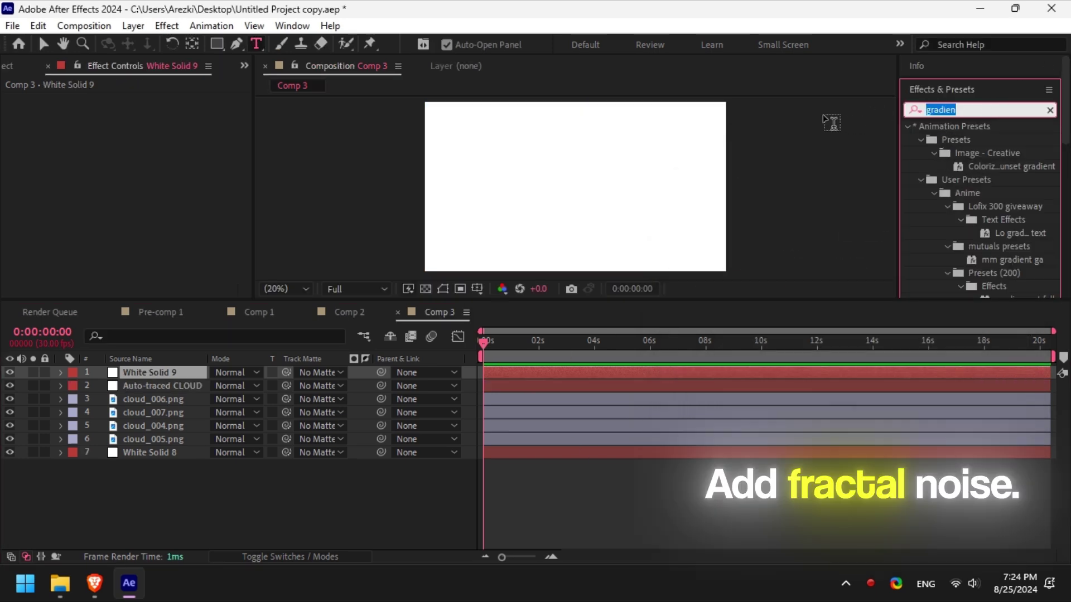
type("fractal")
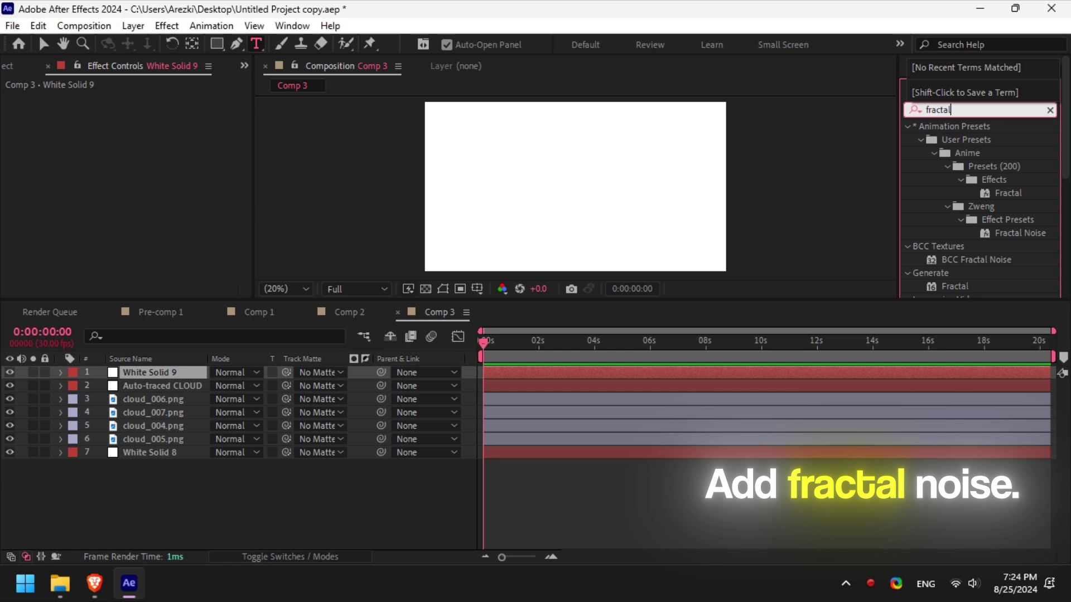
type(" no")
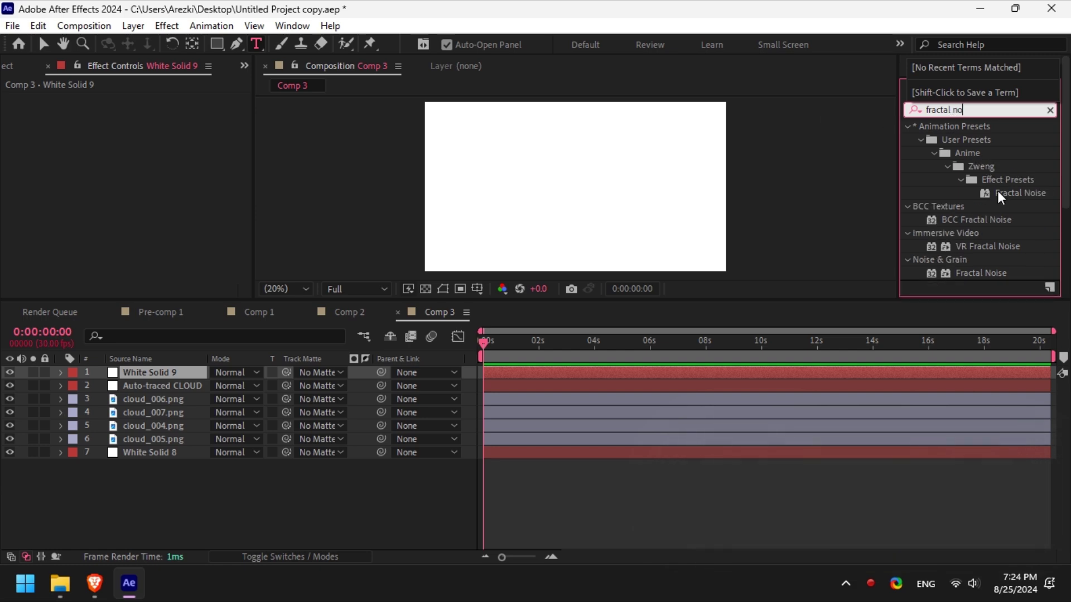
left_click_drag(967, 273, 654, 374)
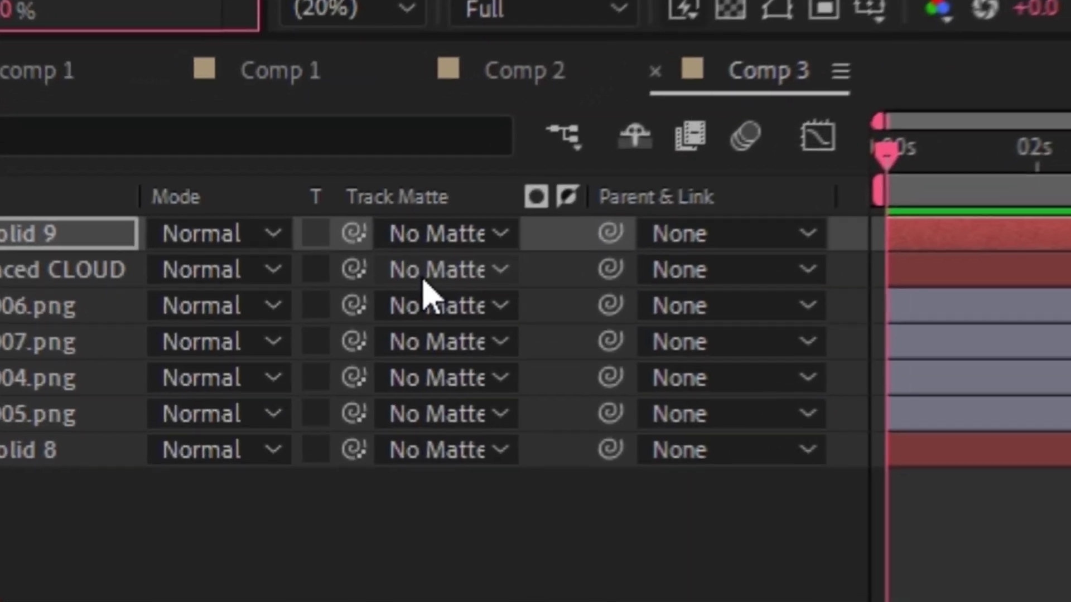
left_click(319, 387)
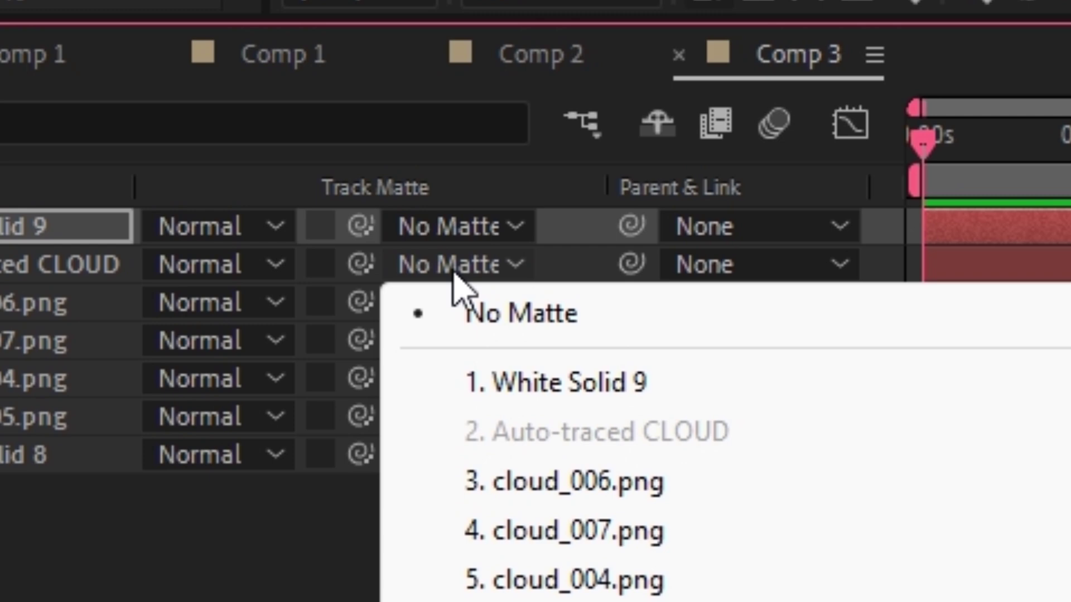
left_click(596, 380)
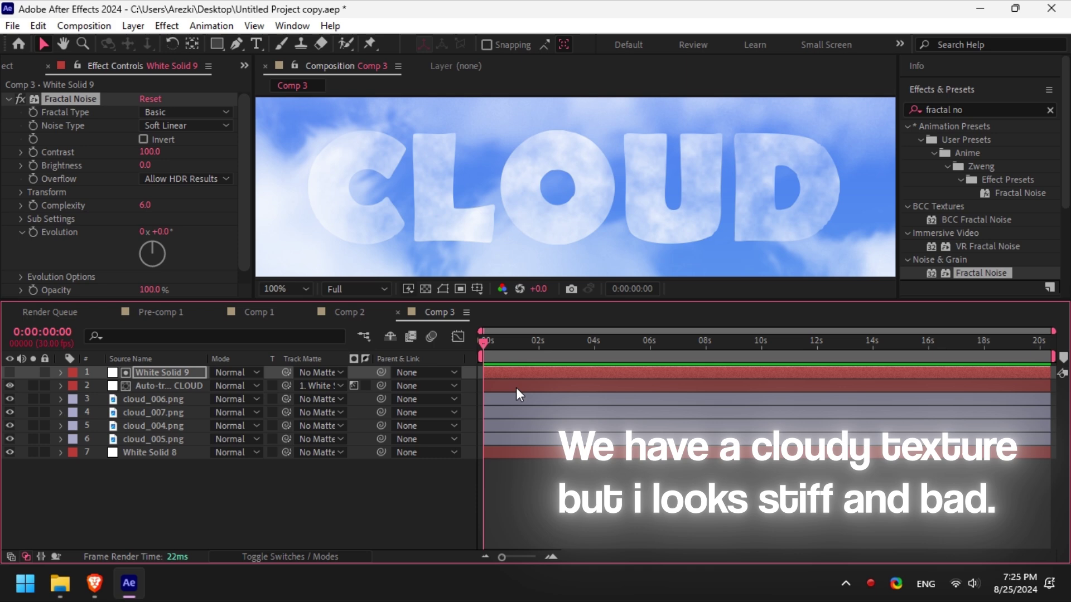
Scale the Fractal Noise solid down to 75% and collapse its properties.
key("s")
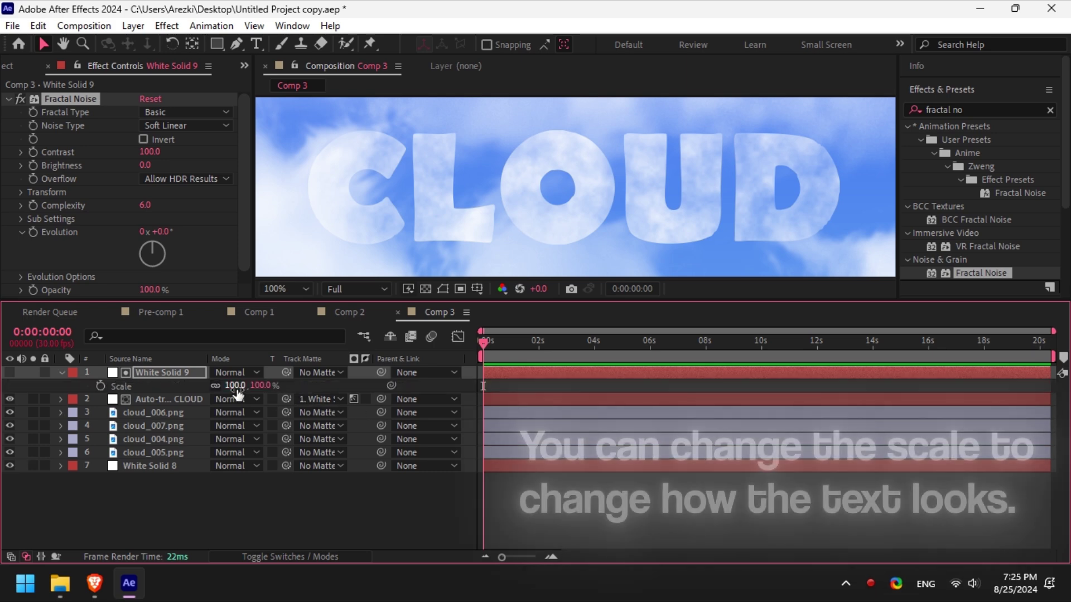
left_click_drag(234, 386, 220, 392)
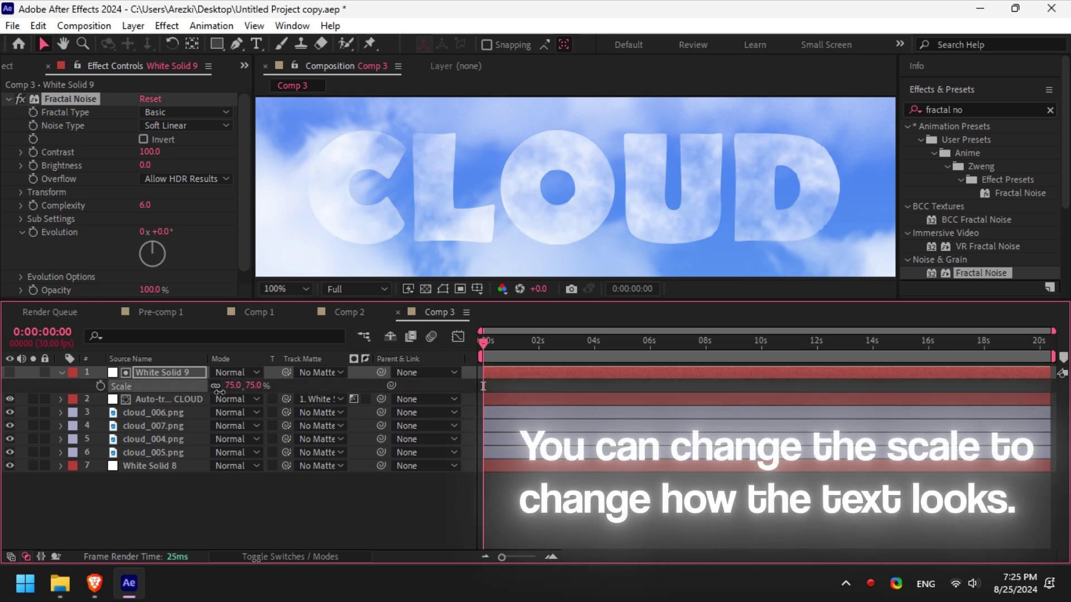
key("s")
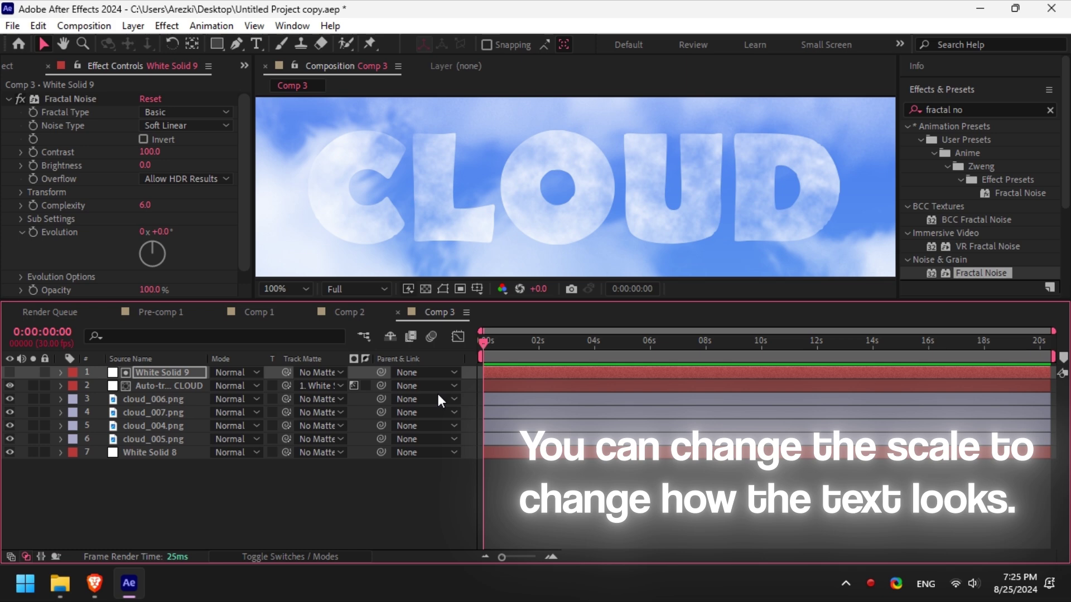
Duplicate White Solid 9 and the Auto-traced CLOUD layer together, and stack the duplicated pair above the originals.
left_click(295, 288)
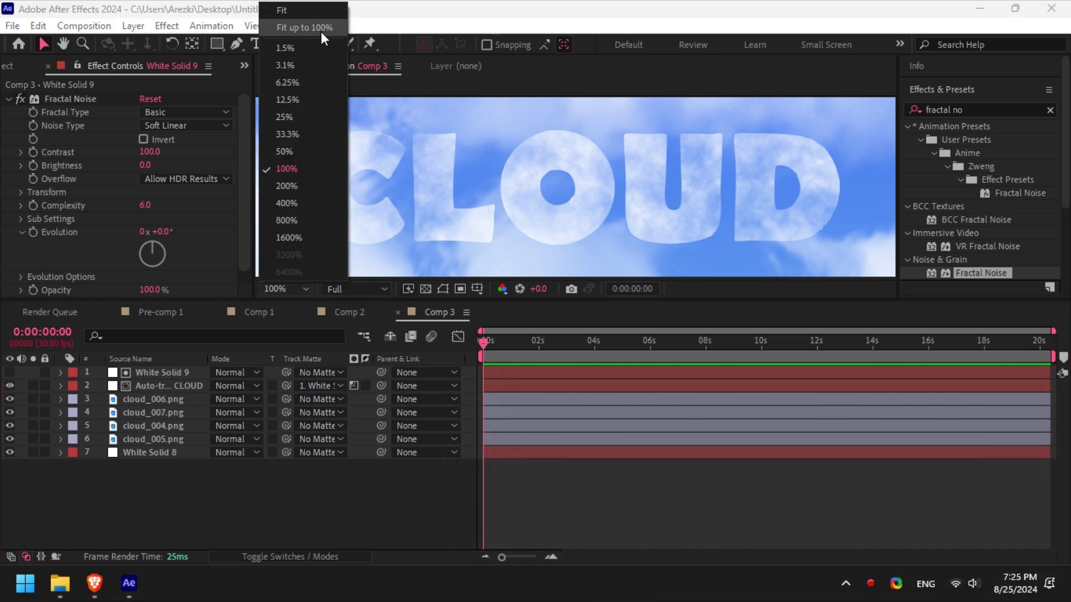
left_click(317, 8)
left_click(530, 385)
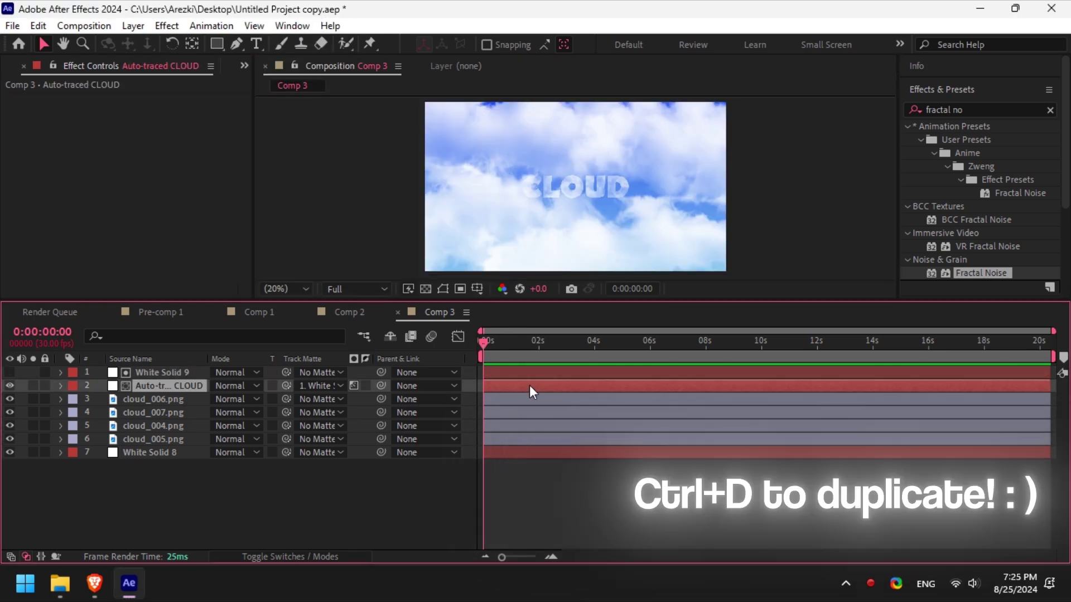
left_click(527, 373, "ctrl")
key("ctrl+d")
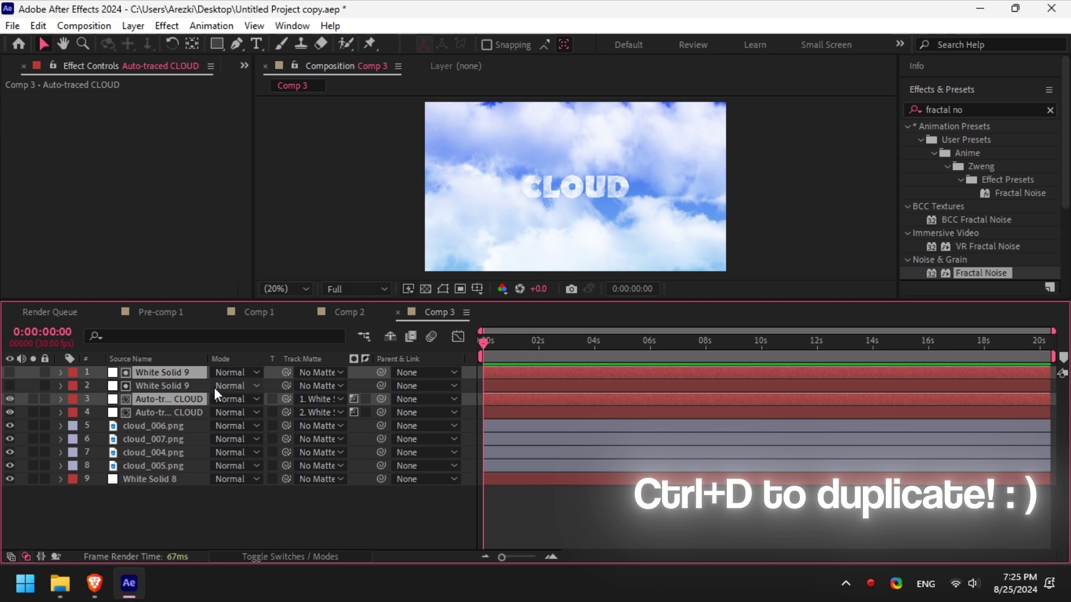
left_click_drag(177, 396, 183, 383)
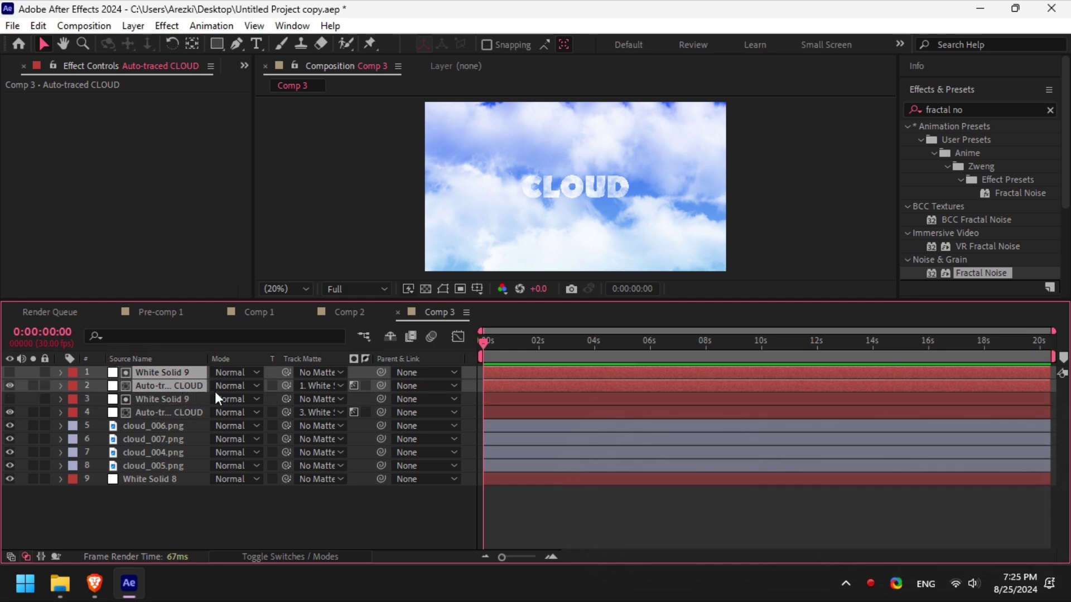
Set the feather of all seven masks on the lower Auto-traced CLOUD layer to about 16 pixels, and collapse the layer.
left_click(517, 413)
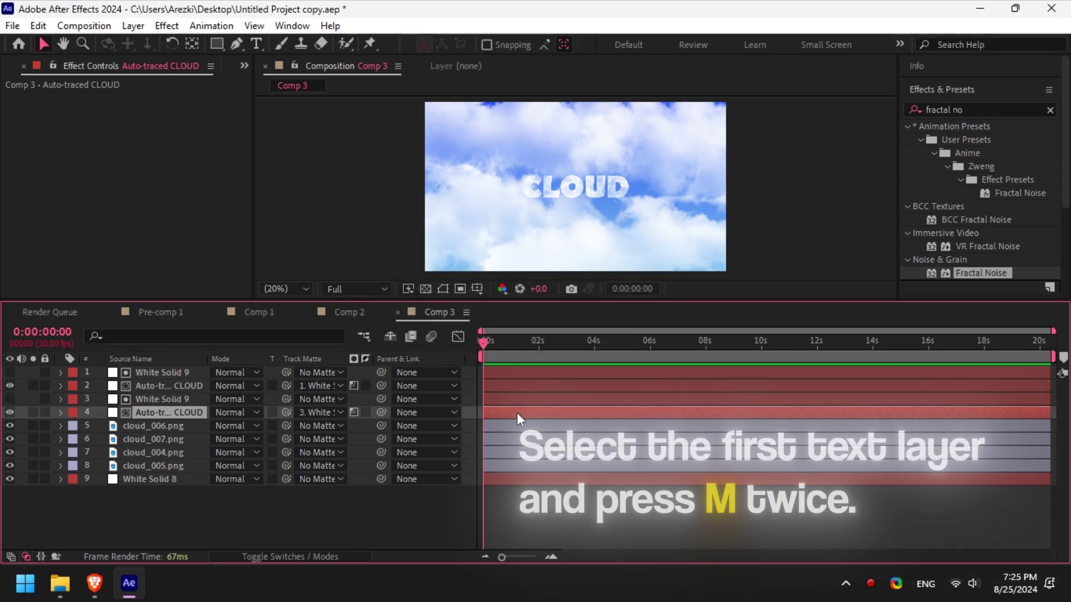
key("m")
key("m")
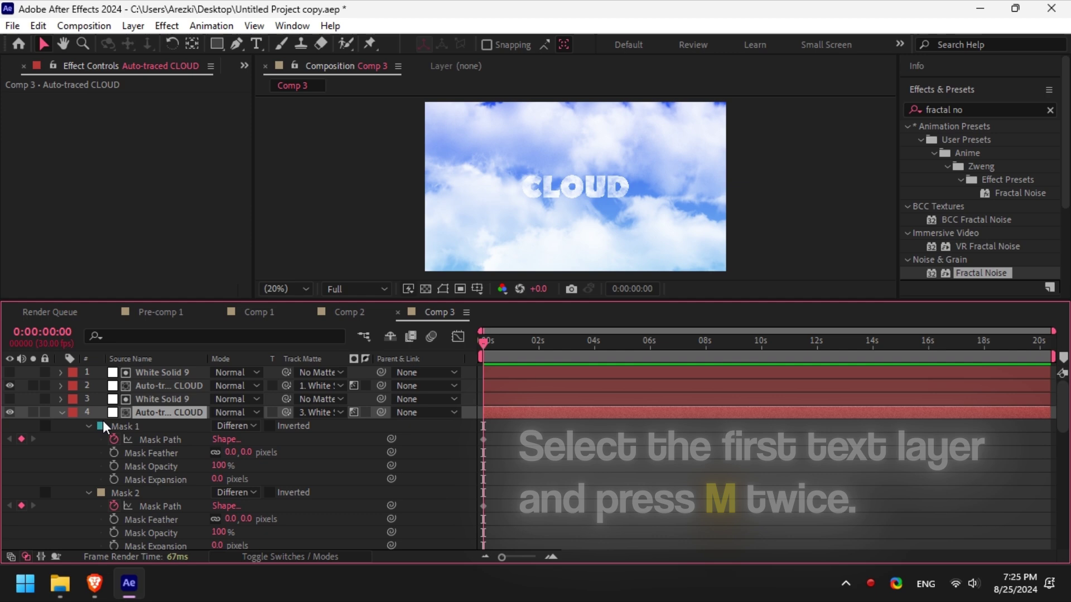
left_click(125, 427)
scroll(335, 449, "down", 9)
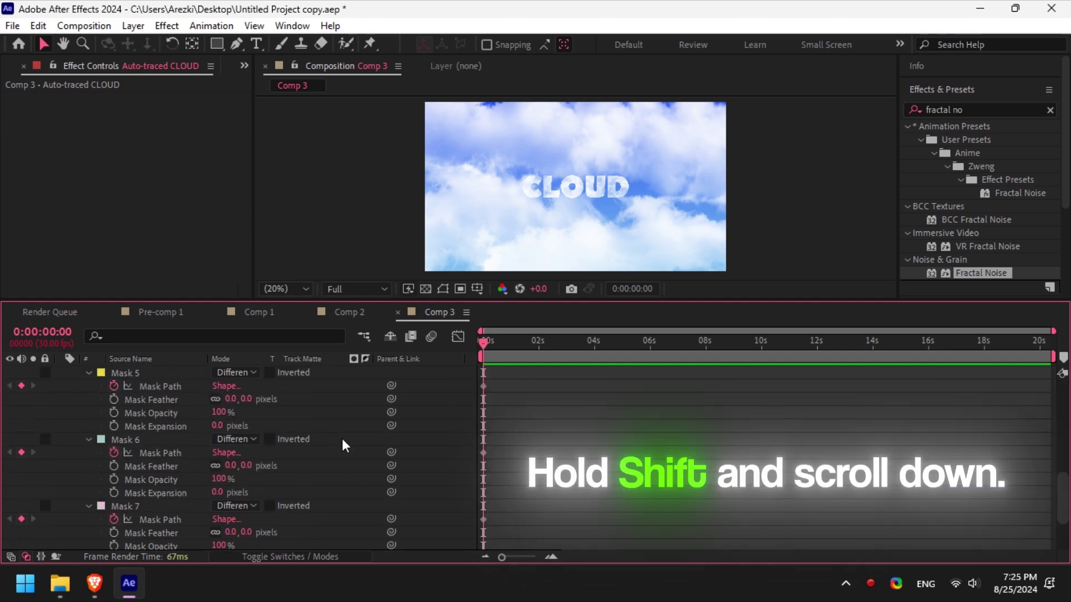
left_click(120, 469, "shift")
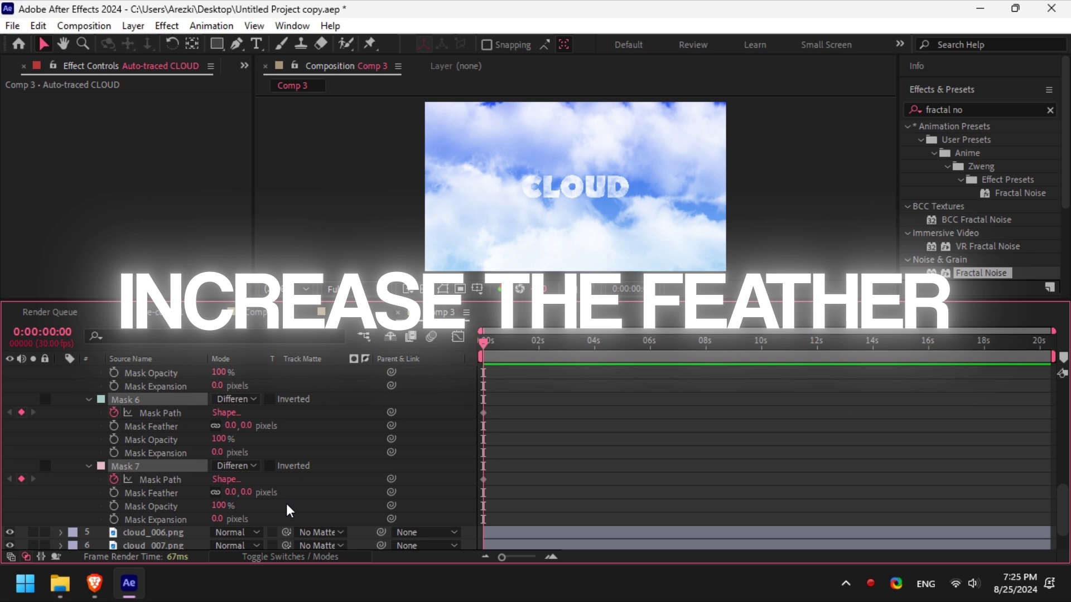
left_click_drag(246, 493, 261, 494)
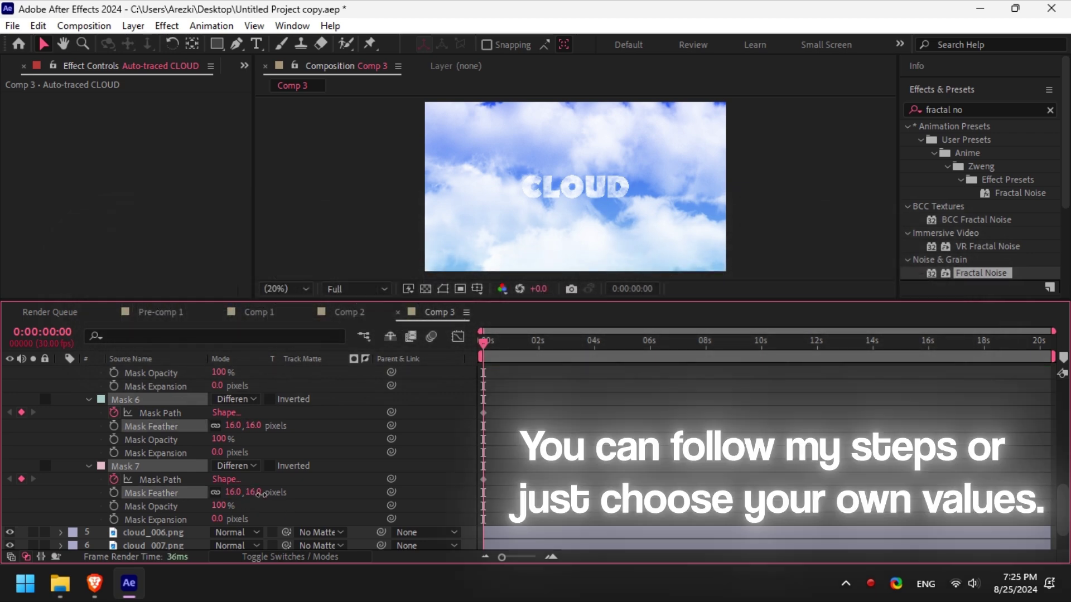
left_click_drag(256, 494, 256, 494)
key("u")
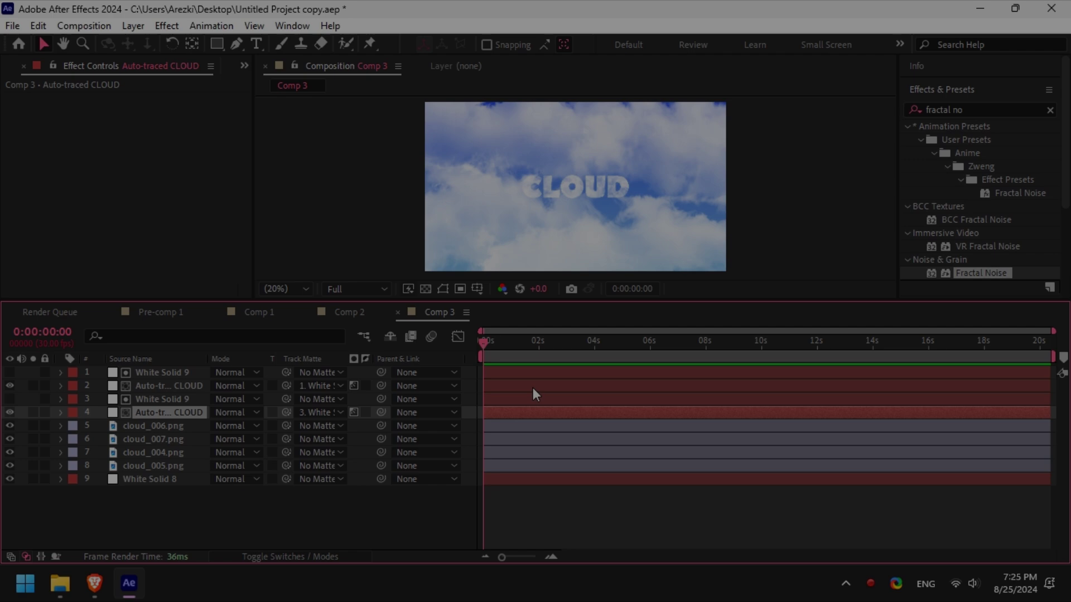
Set the feather of all seven masks on the upper Auto-traced CLOUD layer to 32 pixels, and collapse the layer.
left_click(533, 387)
key("m")
key("m")
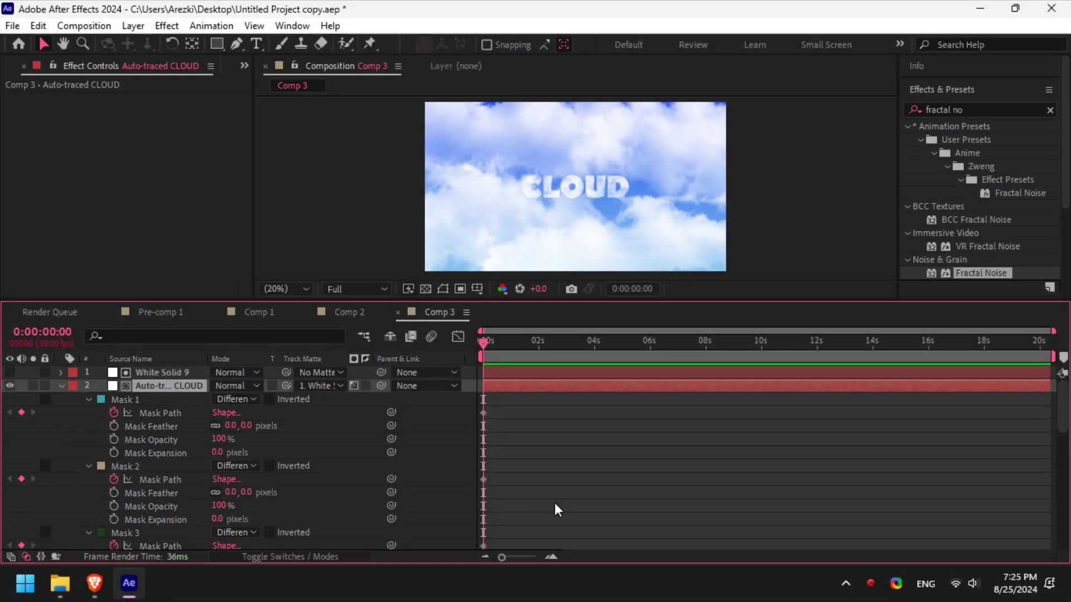
scroll(343, 447, "down", 8)
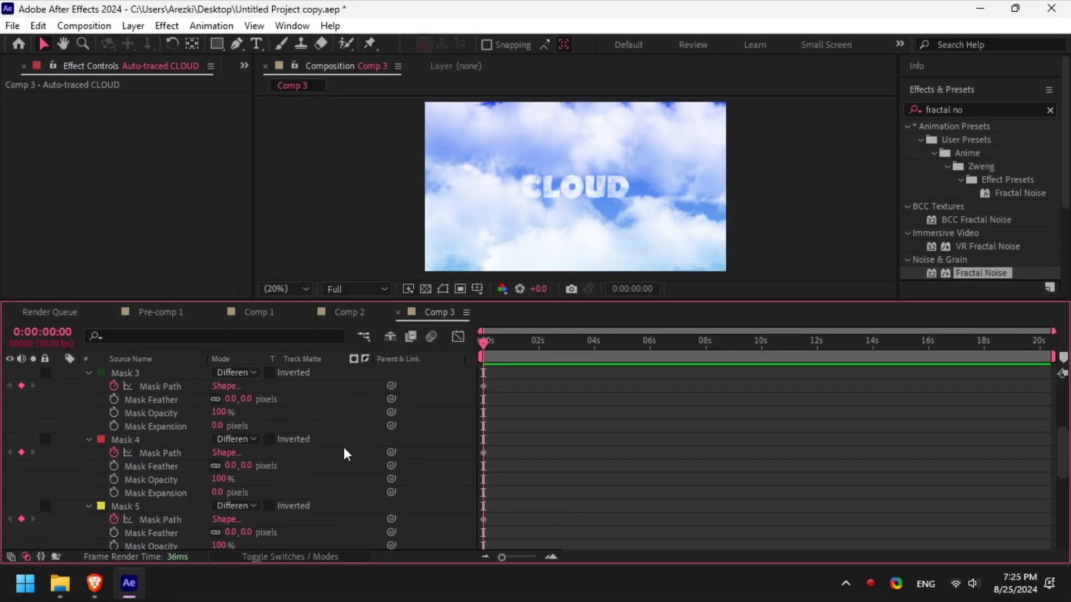
left_click(138, 478, "shift")
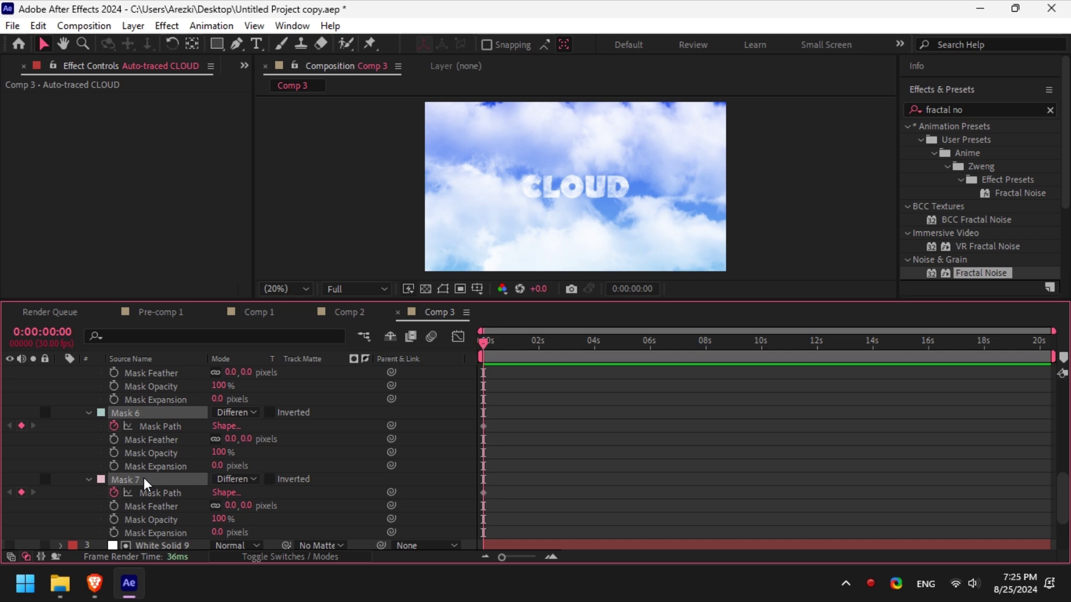
left_click_drag(249, 508, 265, 508)
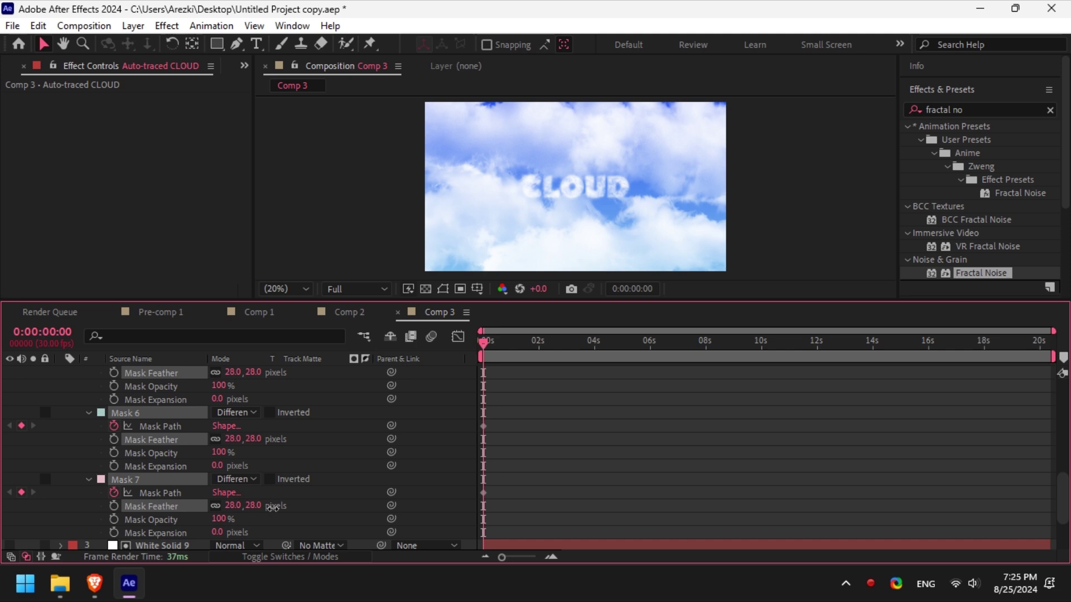
left_click_drag(272, 507, 276, 508)
key("u")
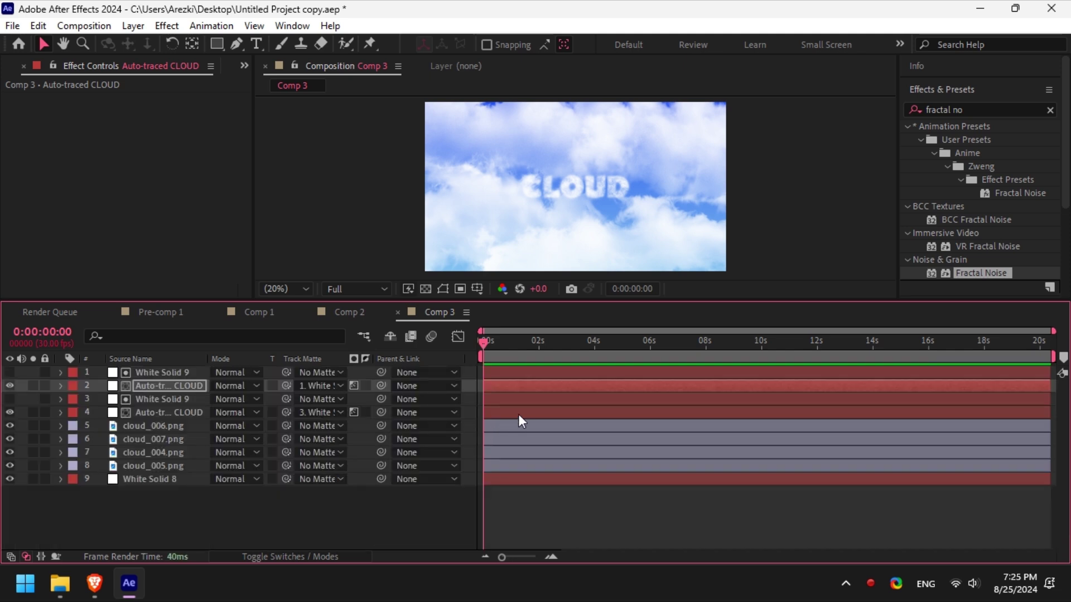
Duplicate the topmost White Solid 9 and Auto-traced CLOUD layers, and stack the new pair together above the others.
left_click(527, 375, "ctrl")
key("ctrl+d")
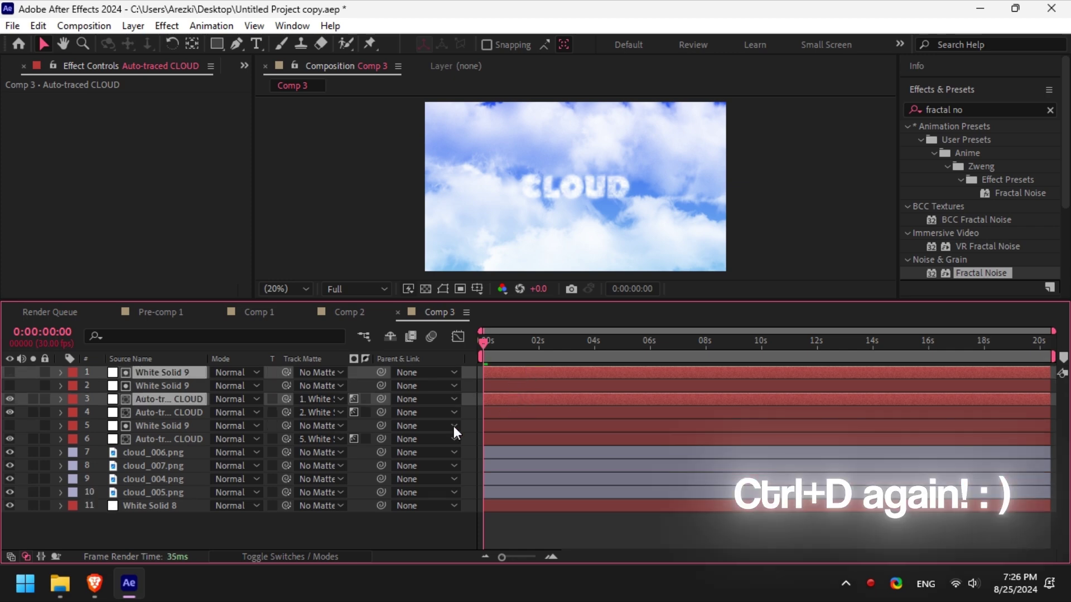
left_click_drag(180, 397, 187, 384)
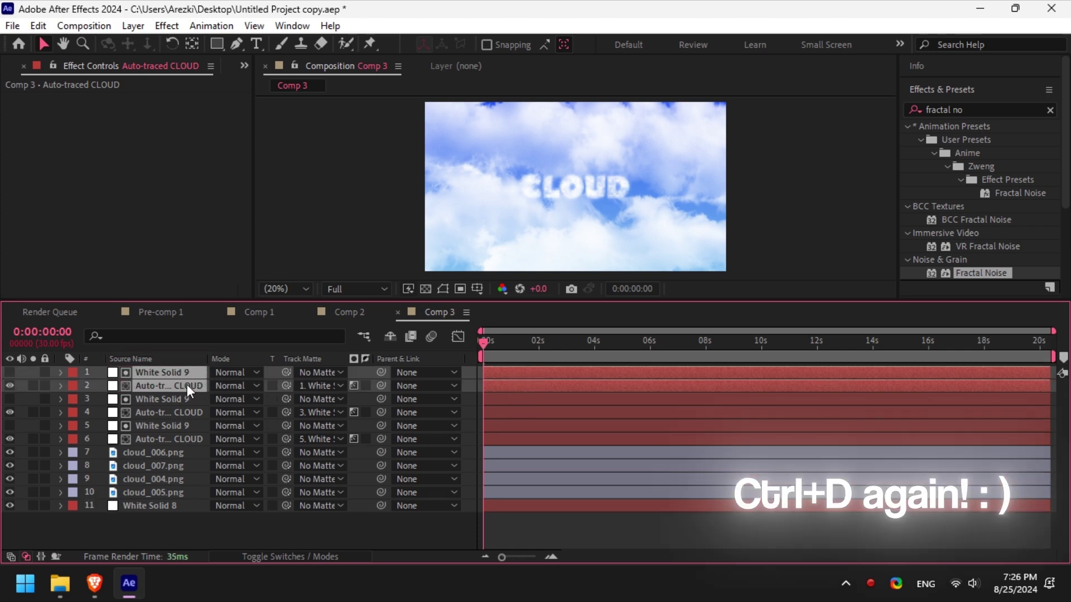
left_click(557, 528)
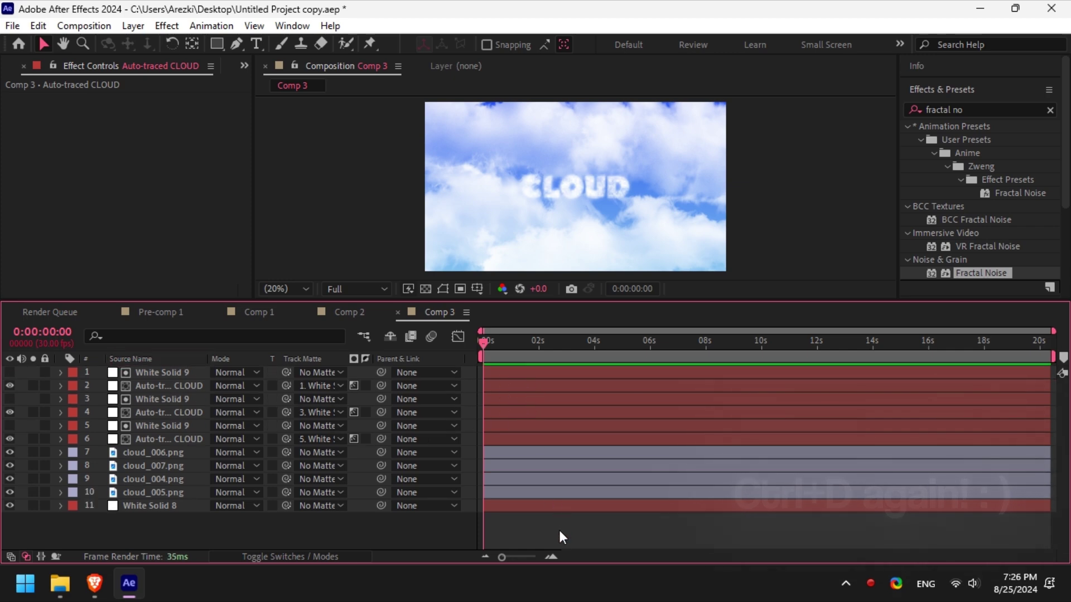
Set the feather of all seven masks on the topmost Auto-traced CLOUD layer to about 71 pixels, and collapse the layer.
left_click(516, 388)
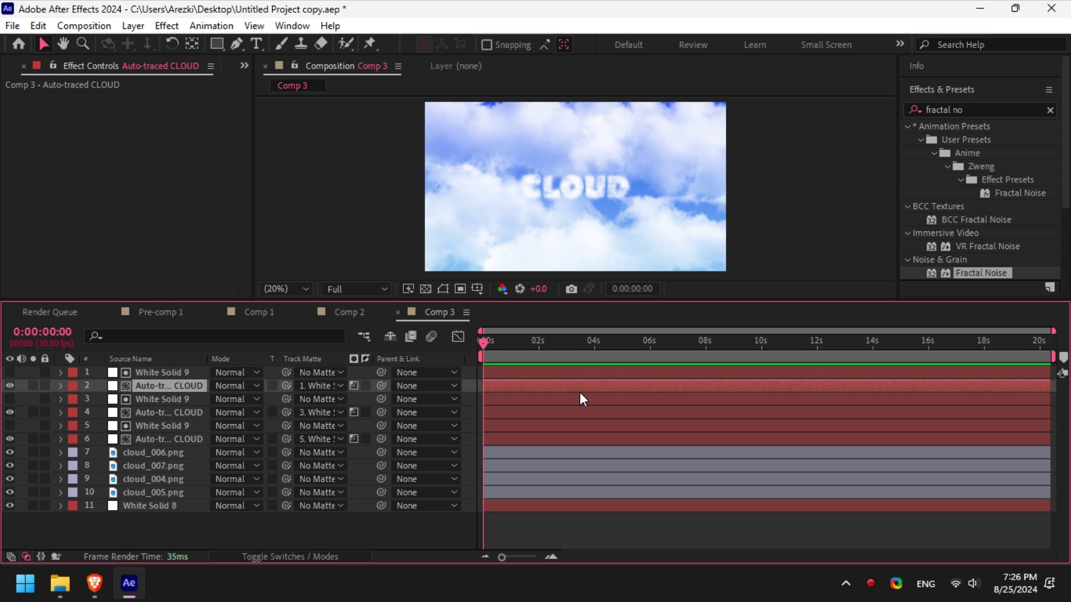
key("m")
key("m")
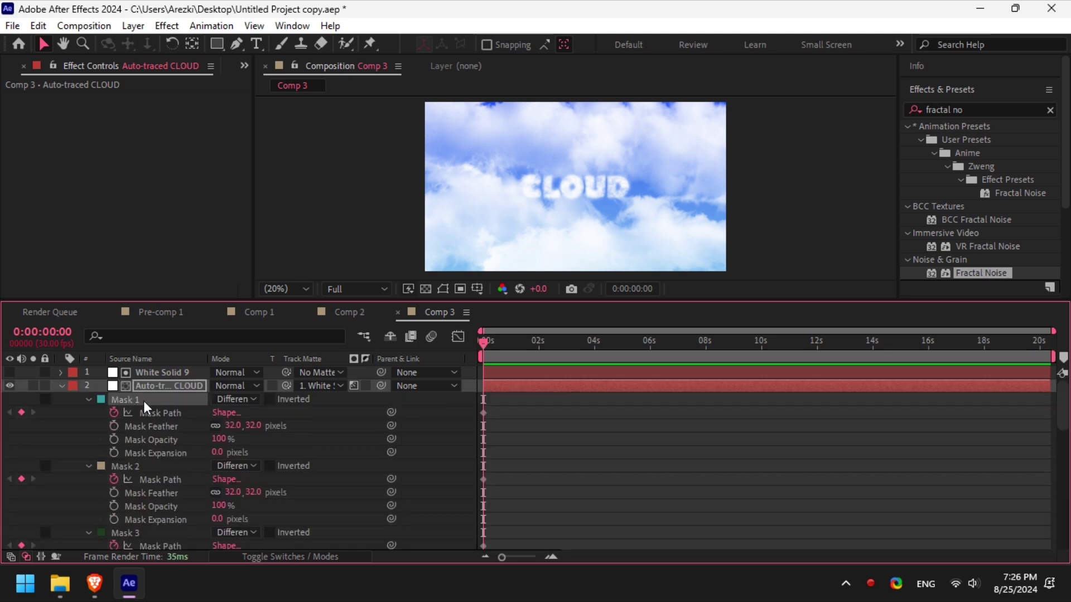
scroll(367, 435, "down", 10)
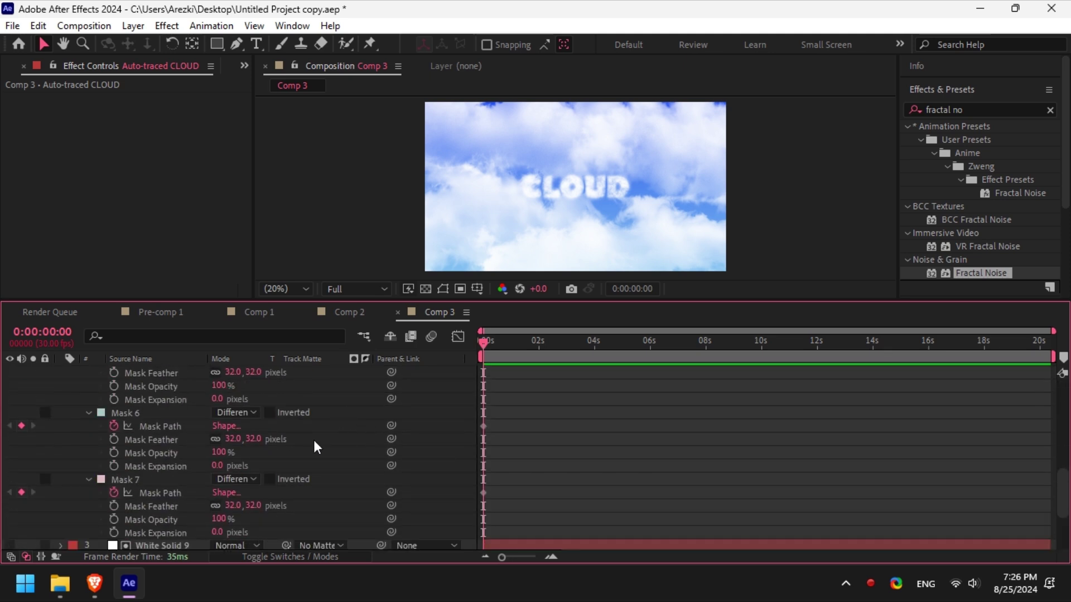
left_click(123, 480, "shift")
left_click_drag(251, 507, 288, 512)
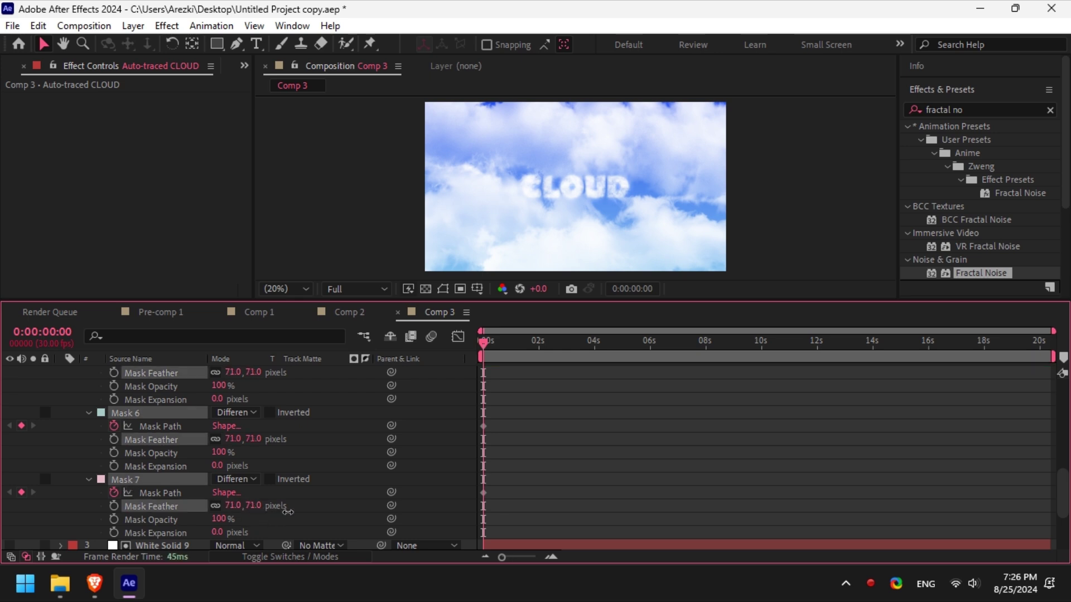
key("ctrl+grave")
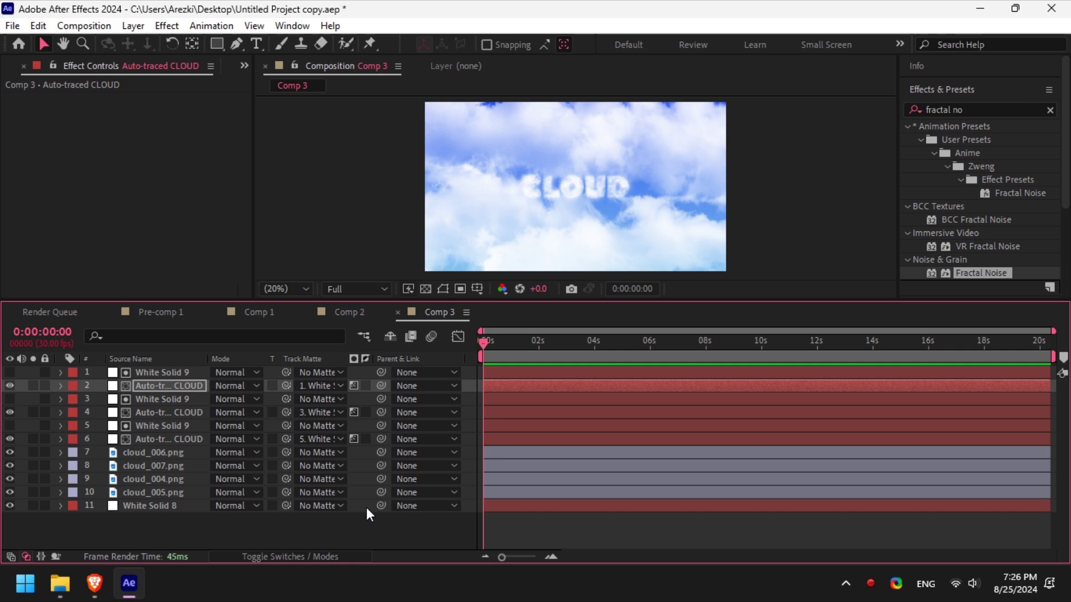
Scale all six title layers up together, the CLOUD layers to 108% and the White Solid 9 mattes to 83%, and collapse them.
left_click(547, 439, "ctrl")
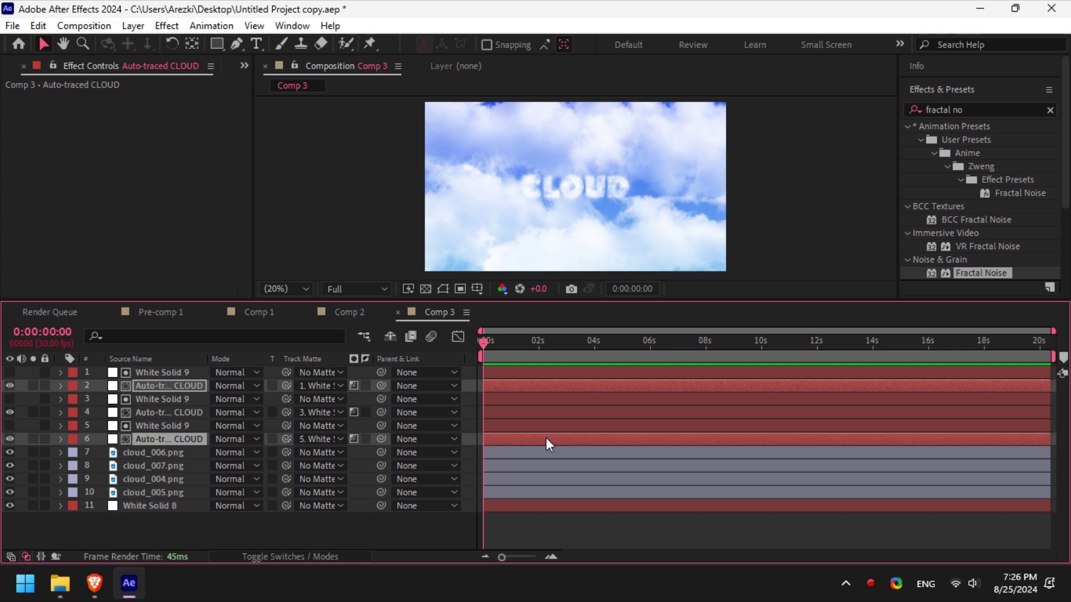
left_click(554, 533)
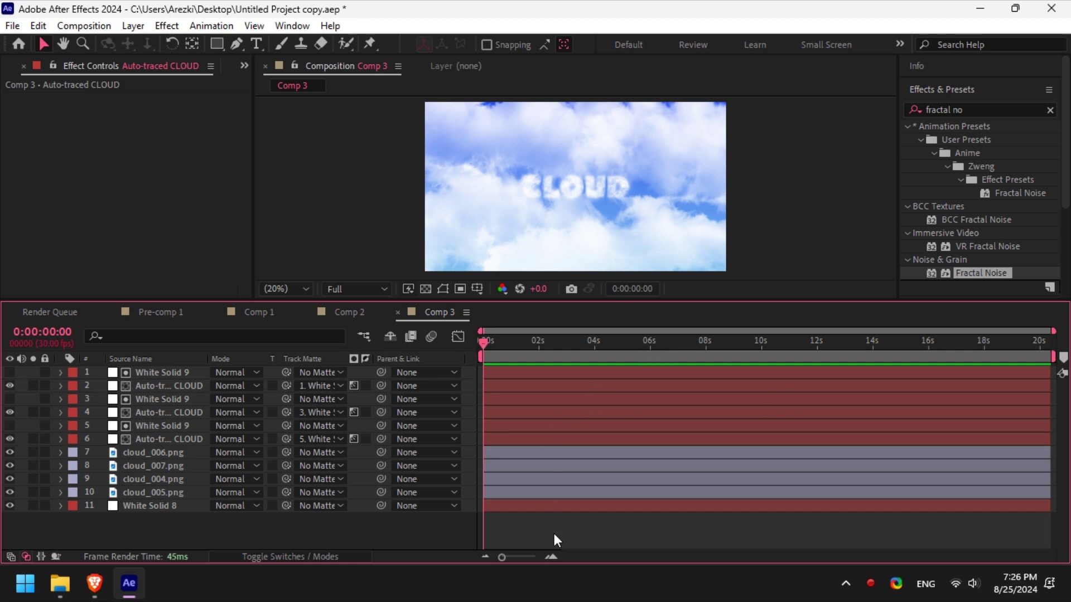
left_click(530, 439)
left_click(523, 377, "shift")
key("s")
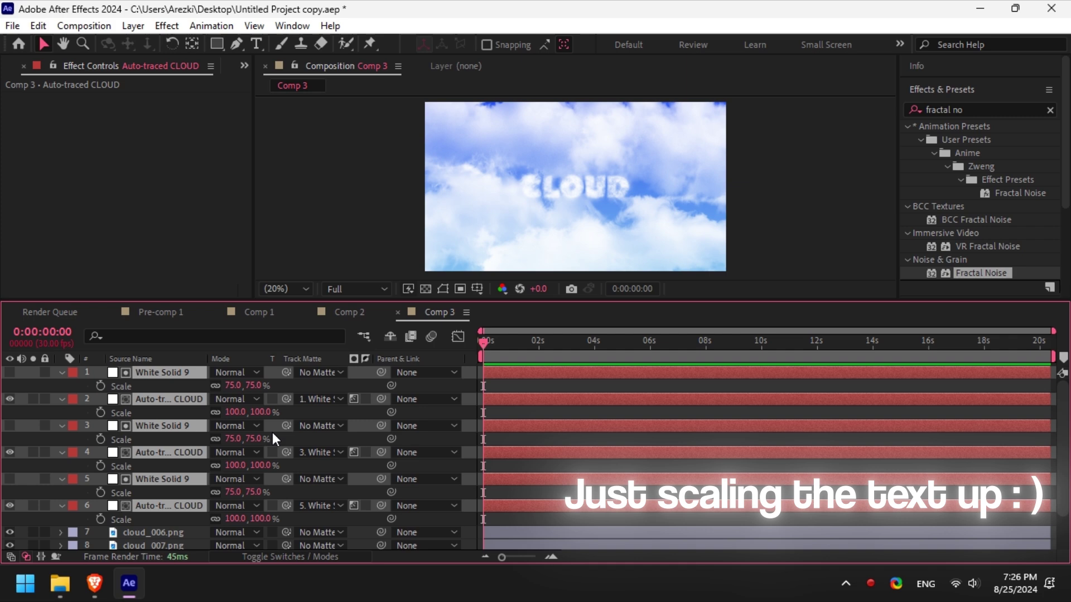
mouse_move(237, 416)
left_mouse_down()
mouse_move(257, 412)
mouse_move(244, 412)
left_mouse_up()
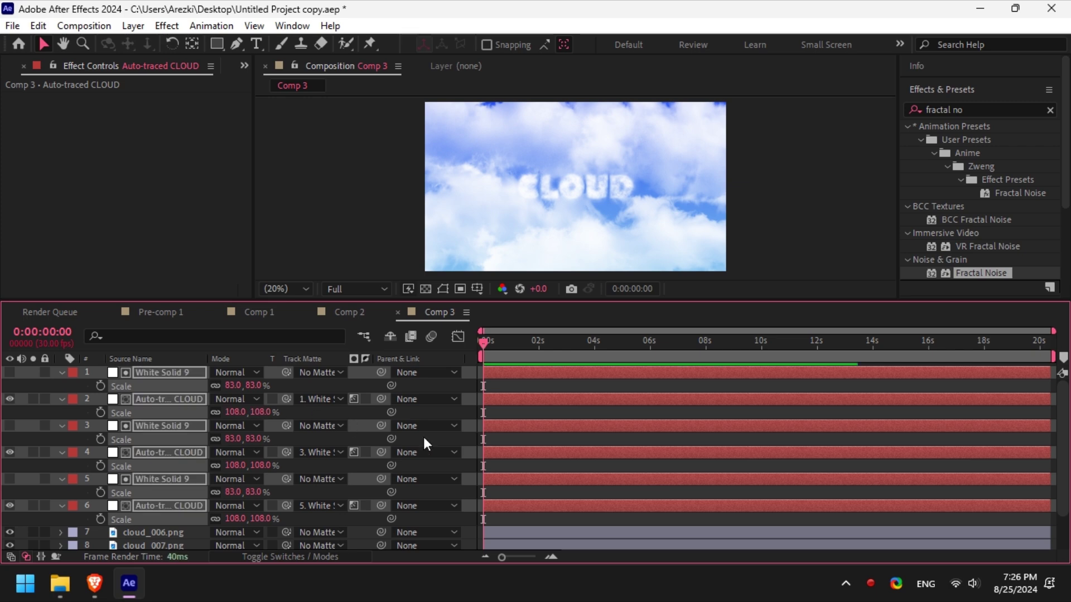
key("m")
scroll(616, 468, "down", 1)
key("u")
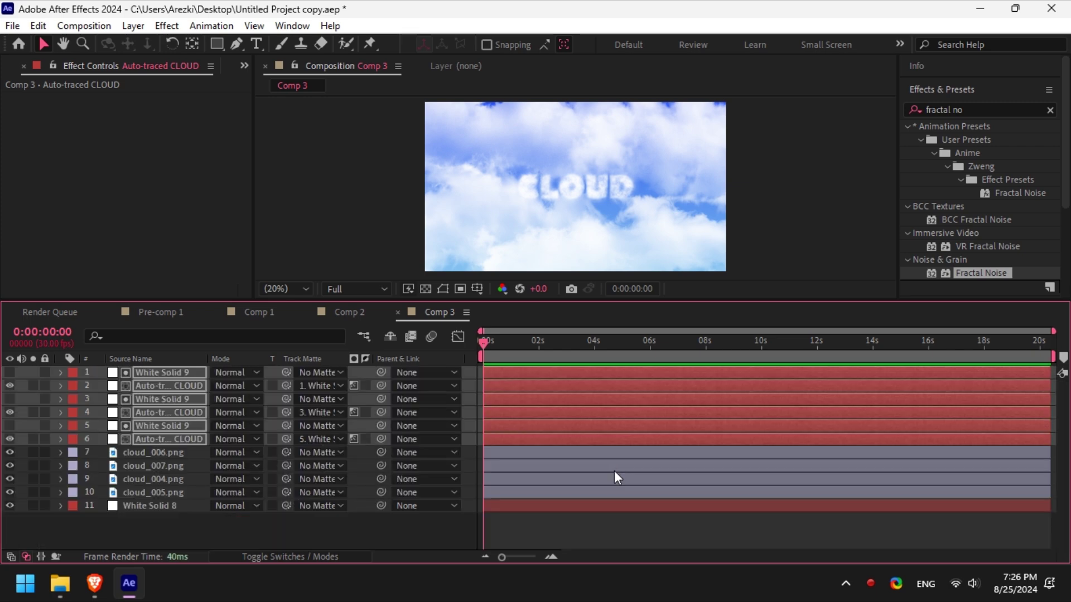
left_click(597, 531)
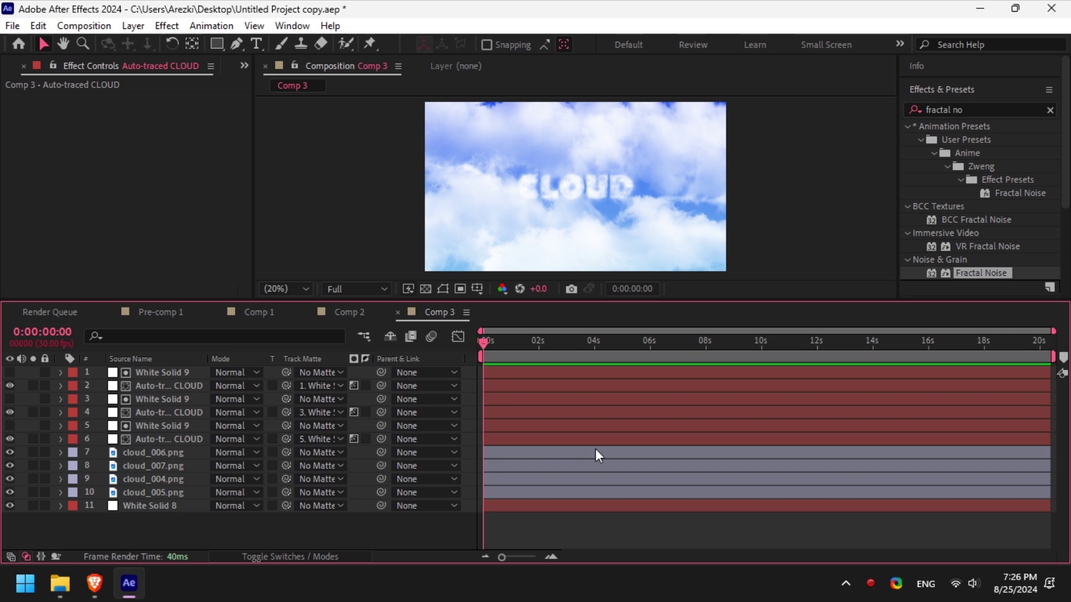
Set the opacity of the topmost Auto-traced CLOUD layer to 40% and collapse the layer.
left_click(587, 384)
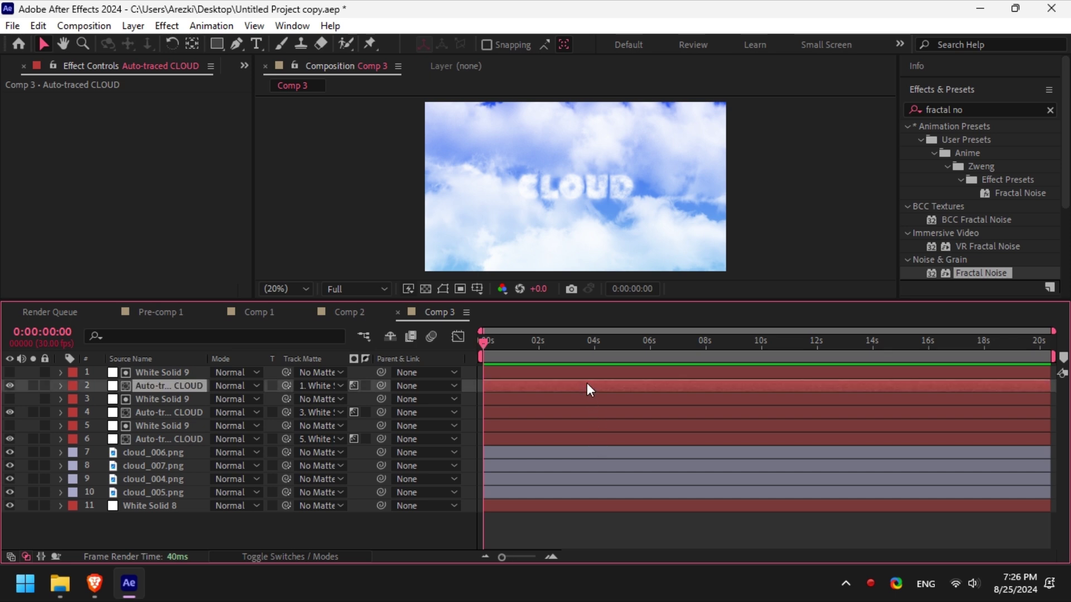
key("t")
left_click_drag(219, 400, 193, 403)
scroll(599, 235, "up", 5)
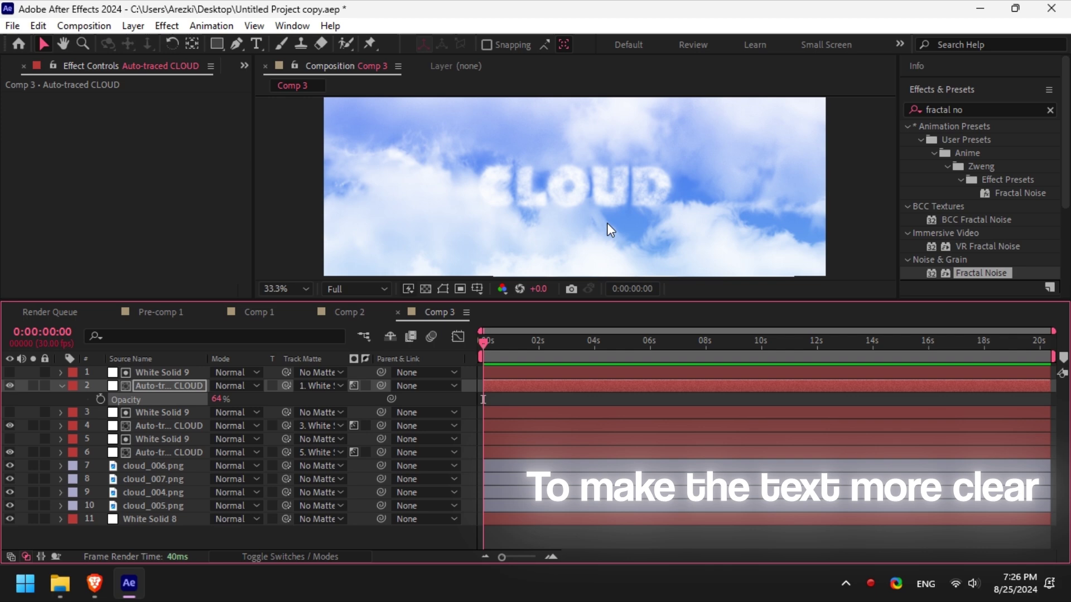
scroll(560, 218, "down", 2)
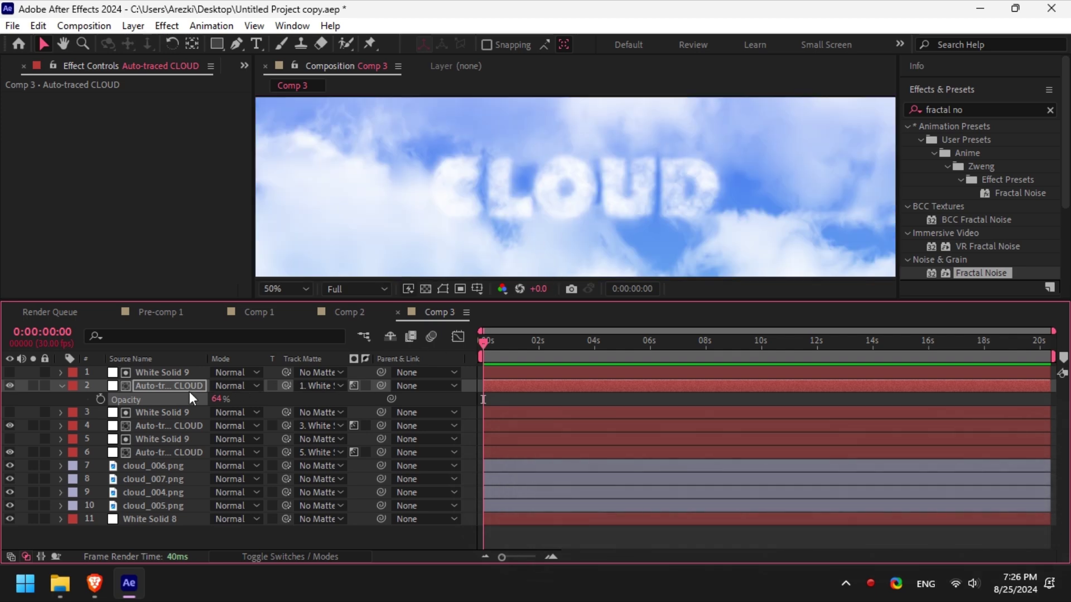
left_click_drag(220, 401, 283, 410)
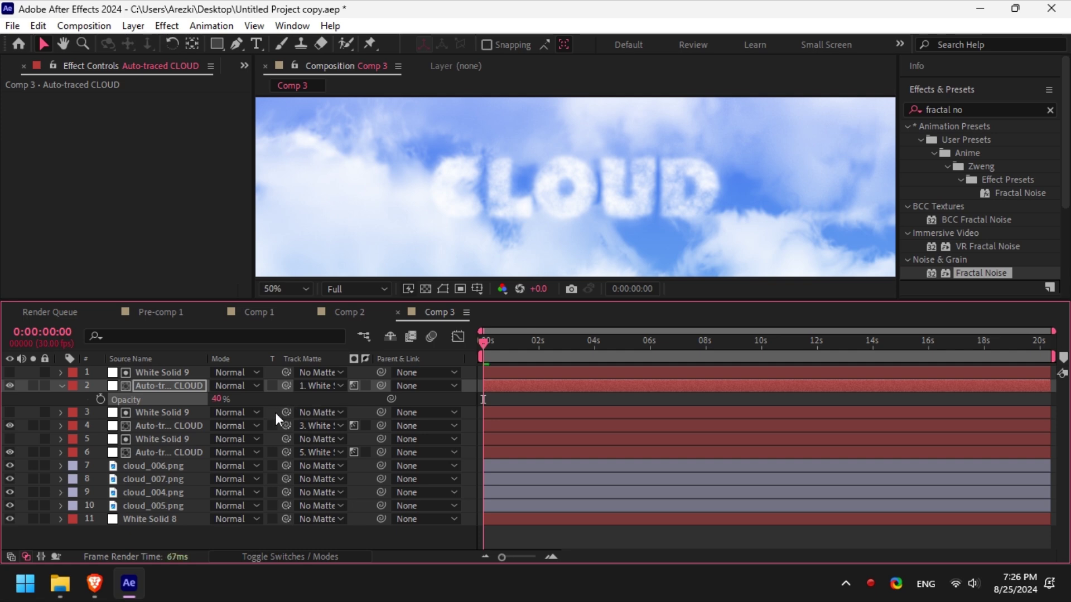
key("t")
Set the opacity of the middle Auto-traced CLOUD layer to 60%, and fit the whole composition in the view.
left_click(524, 398)
left_click(527, 412)
key("t")
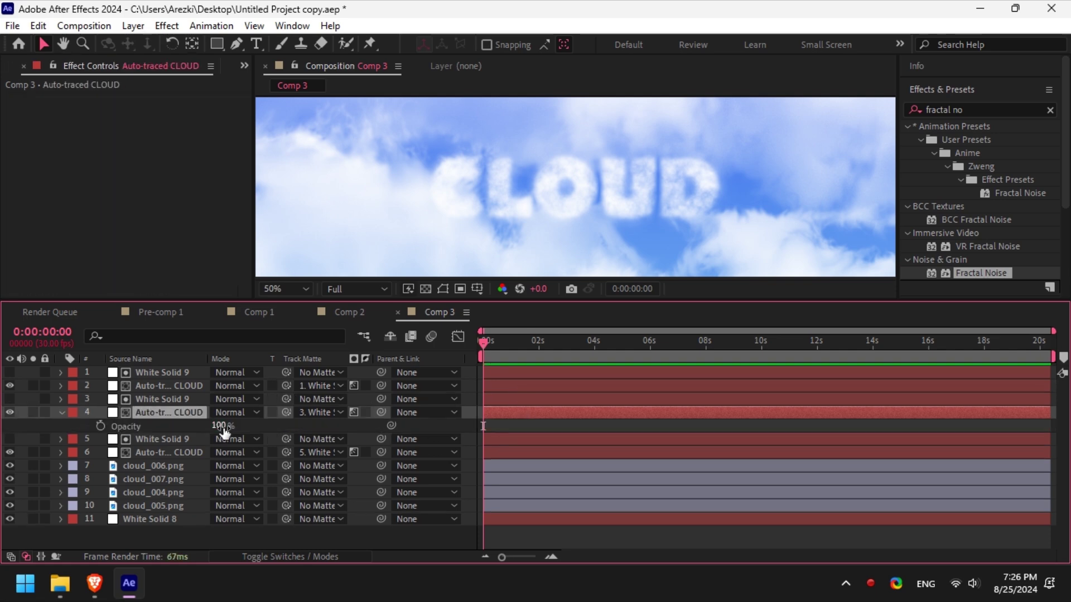
left_click_drag(218, 426, 190, 431)
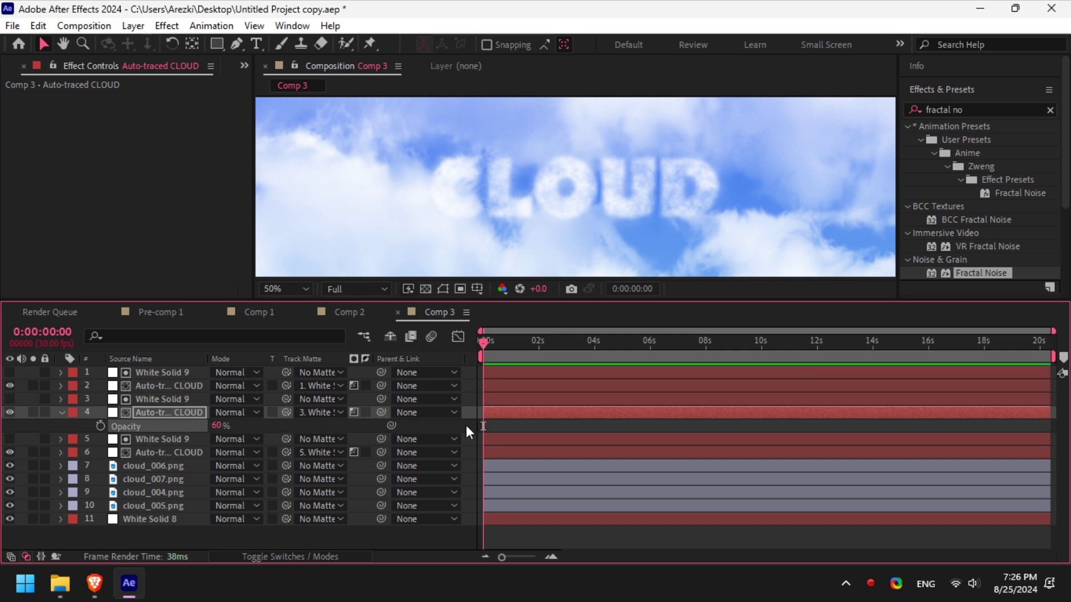
key("t")
left_click(286, 292)
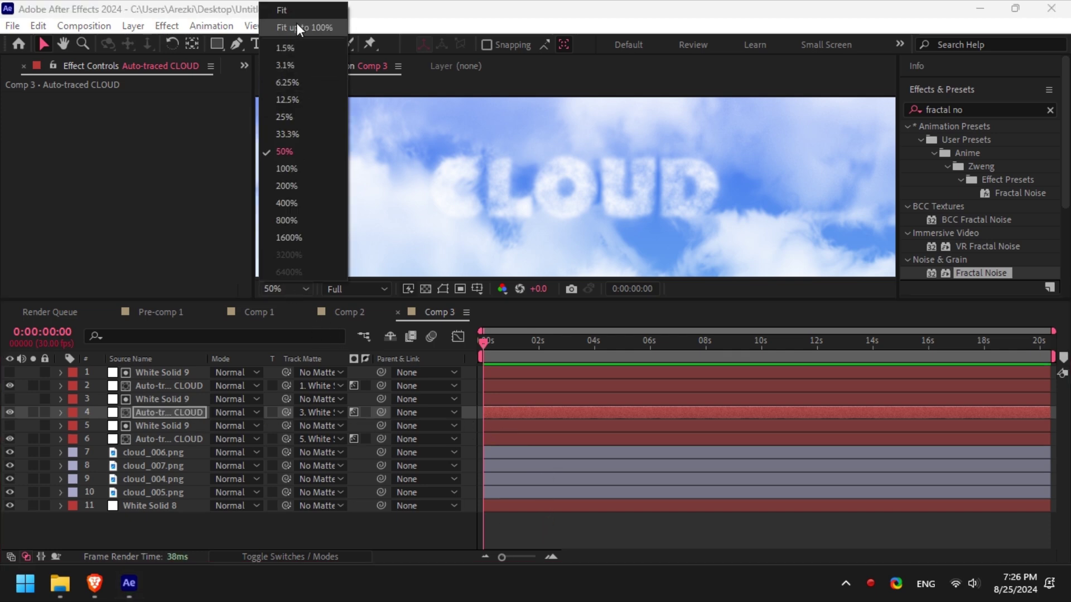
left_click(294, 8)
left_click(637, 540)
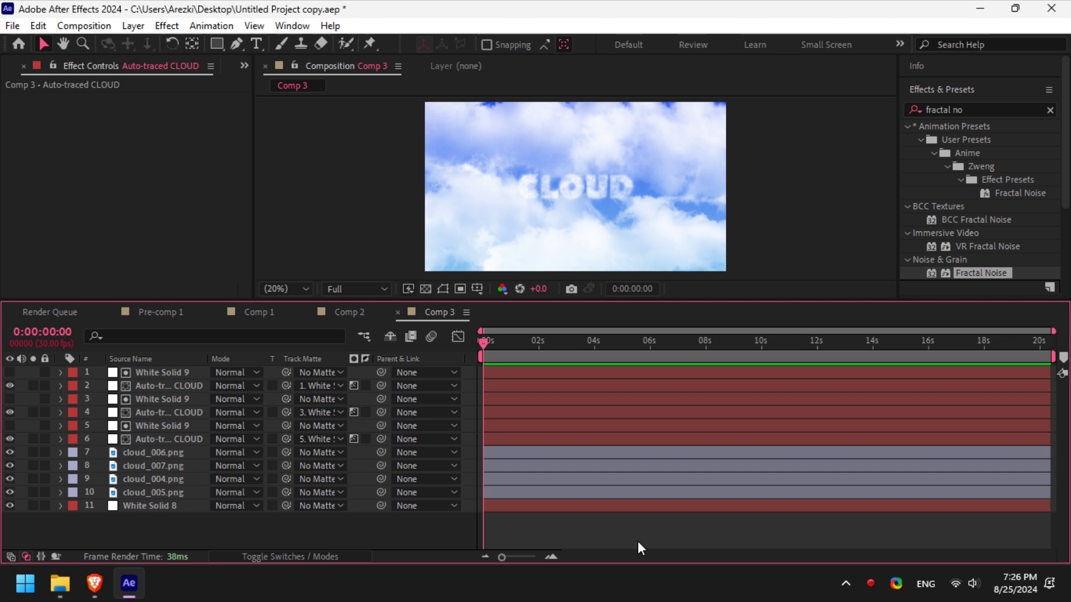
Shift the cloud_005.png layer slightly up and to the left in the composition, and adjust the position of cloud_004.png.
scroll(657, 246, "up", 3)
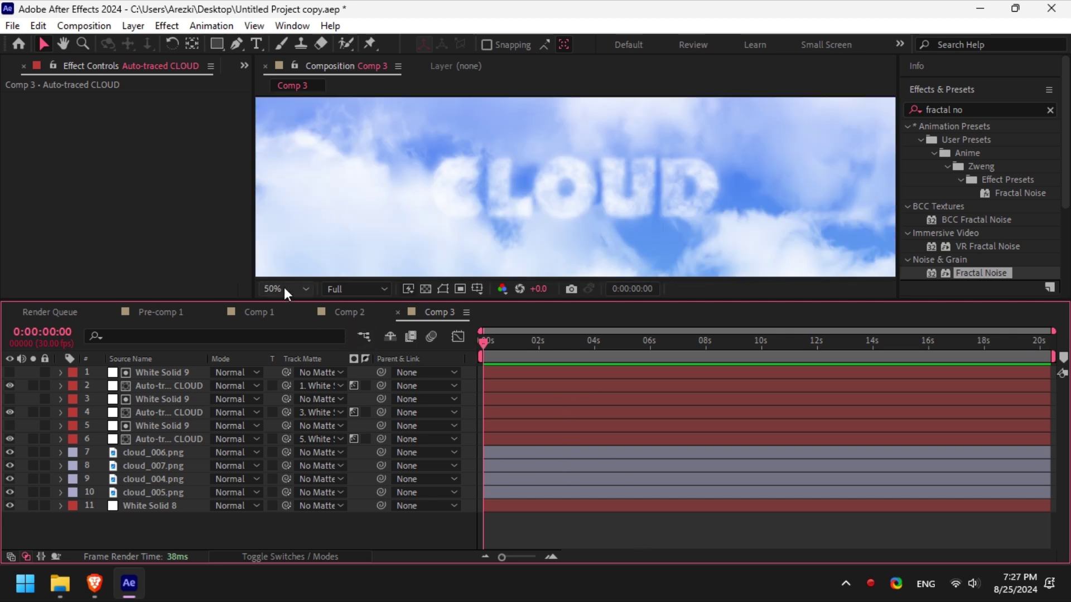
left_click(285, 289)
left_click(290, 14)
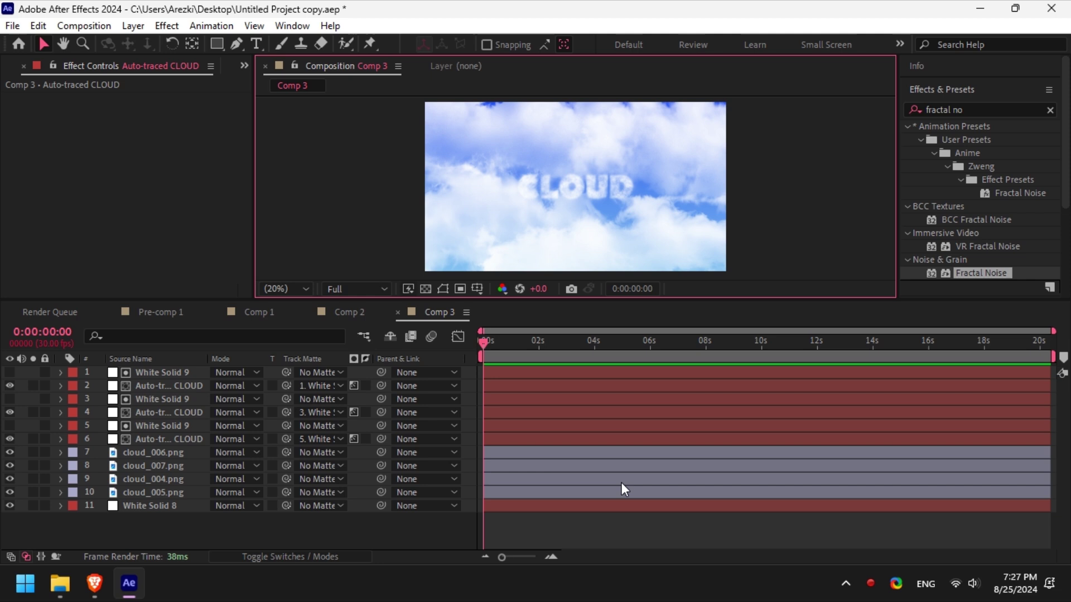
left_click(608, 509)
left_click(605, 496)
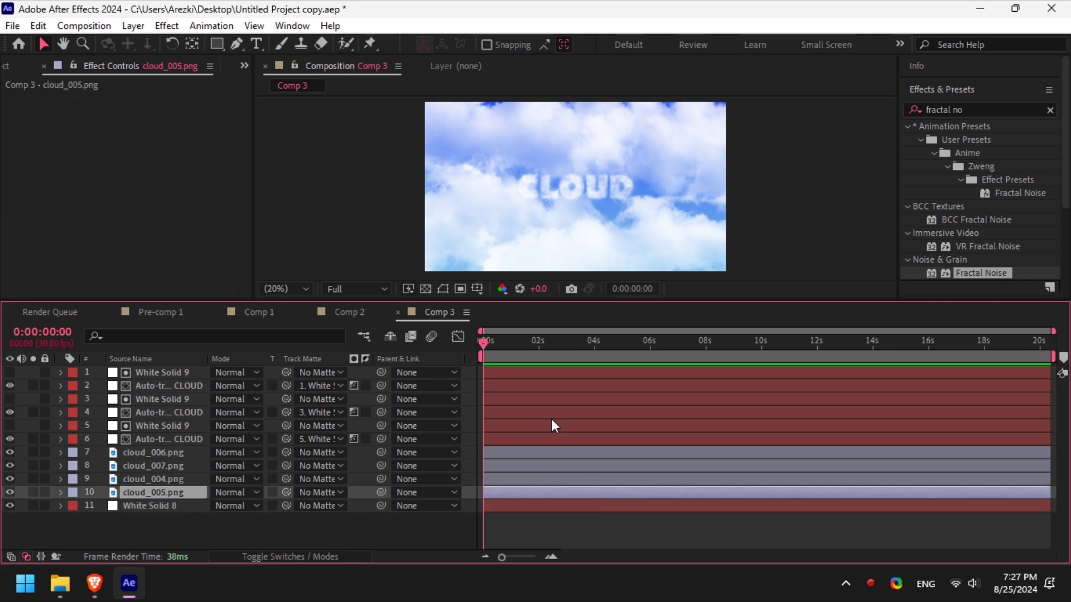
left_click(474, 219)
left_click_drag(474, 219, 444, 201)
left_click(597, 465)
left_click(585, 478)
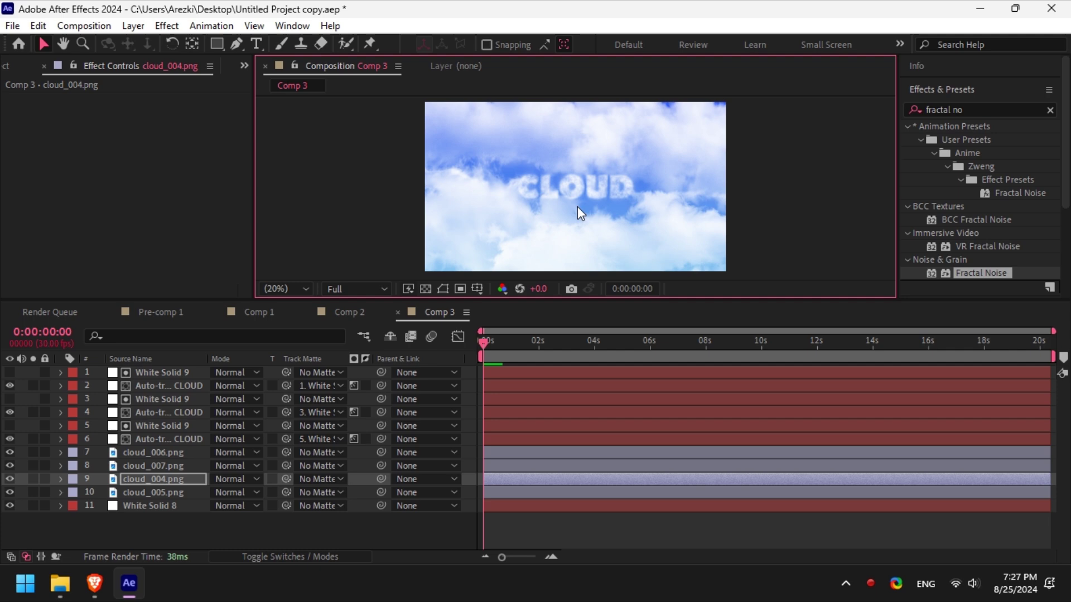
Set the opacity of the topmost Auto-traced CLOUD layer to 100% and collapse the layer.
scroll(611, 192, "up", 2)
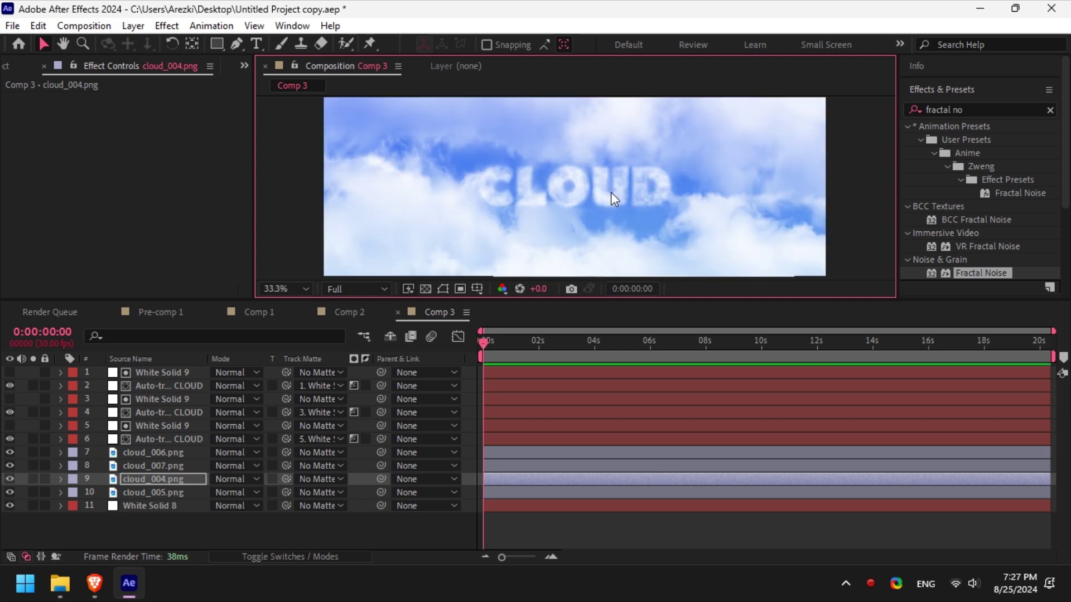
left_click(561, 387)
key("t")
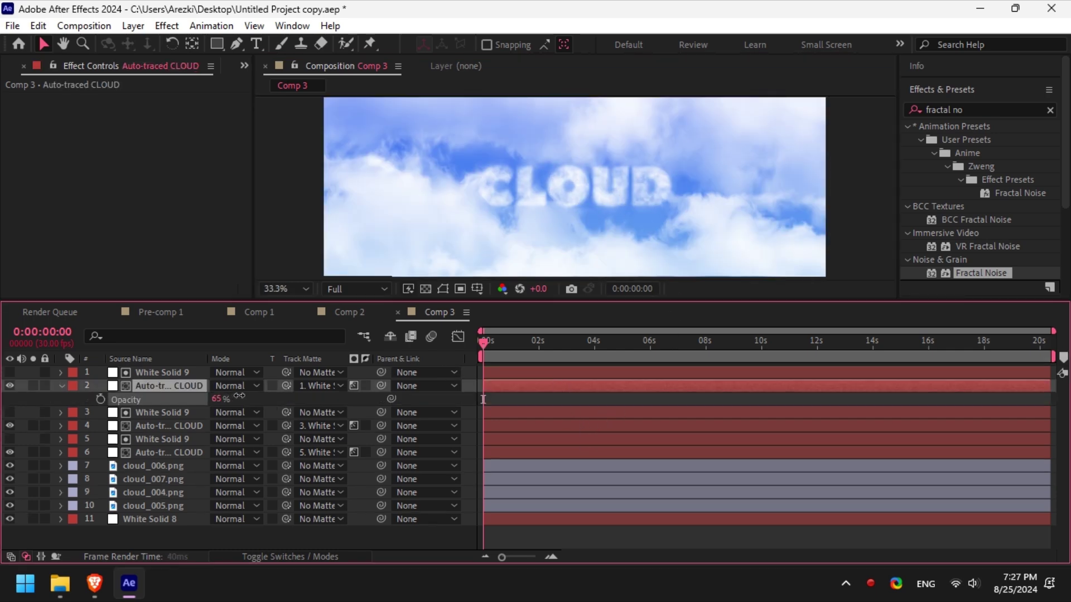
left_click_drag(219, 398, 269, 397)
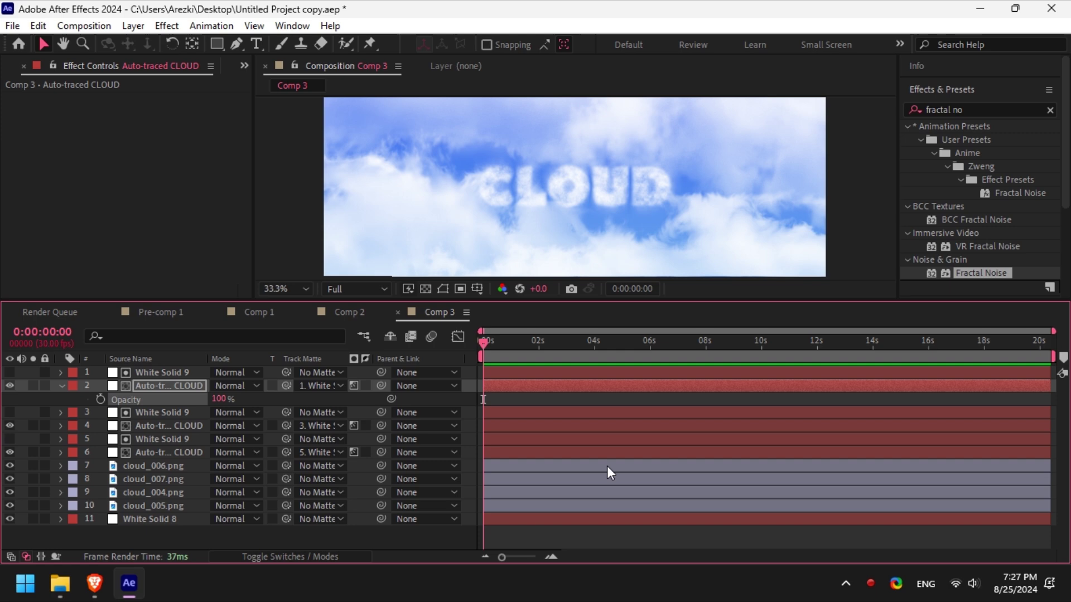
key("t")
Scale all six title layers together, the White Solid 9 layers to 109% and the Auto-traced CLOUD layers to 134%, and collapse them.
left_click(554, 439)
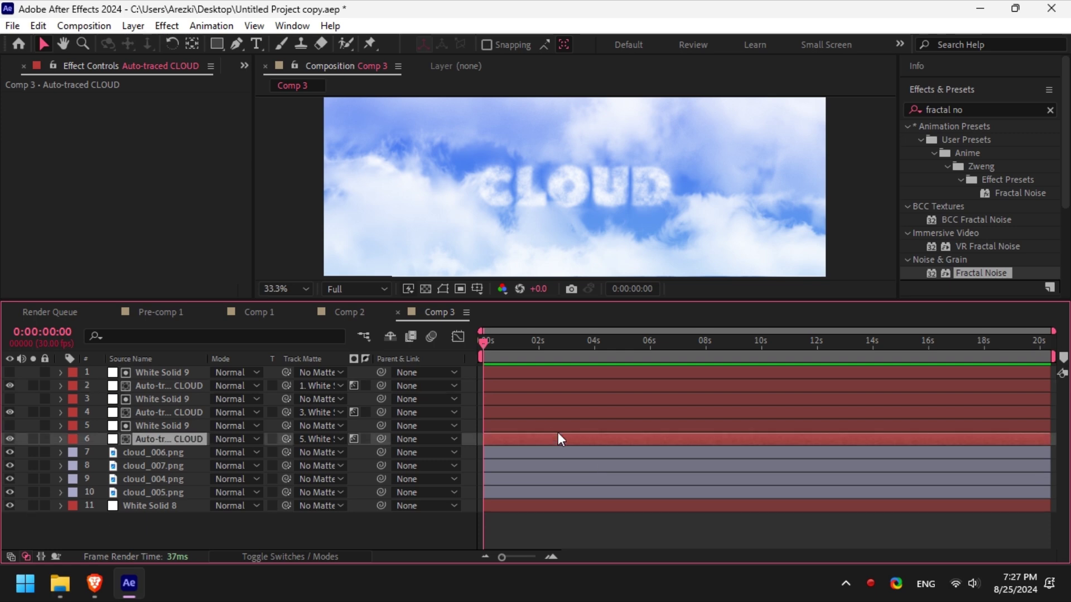
left_click(552, 375, "shift")
key("s")
left_click_drag(228, 411, 254, 411)
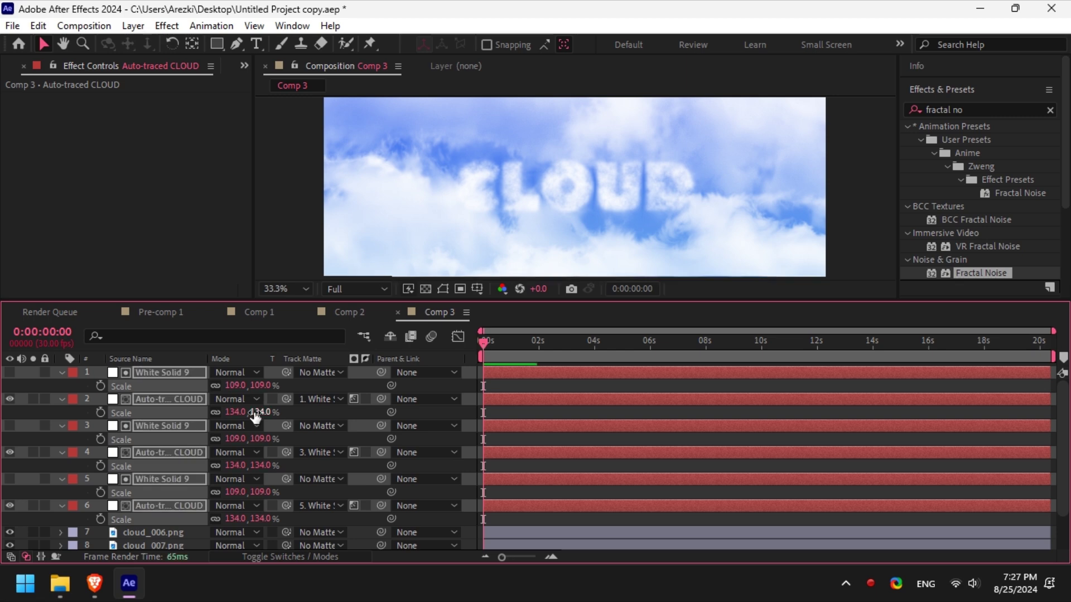
key("t")
key("t")
key("t")
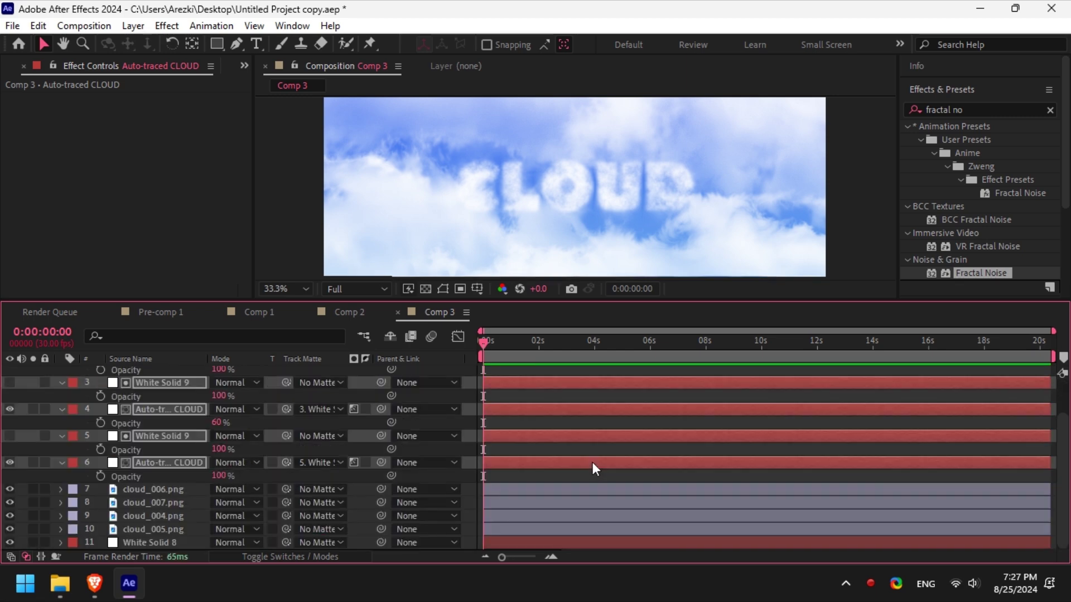
scroll(593, 462, "up", 2)
key("u")
key("u")
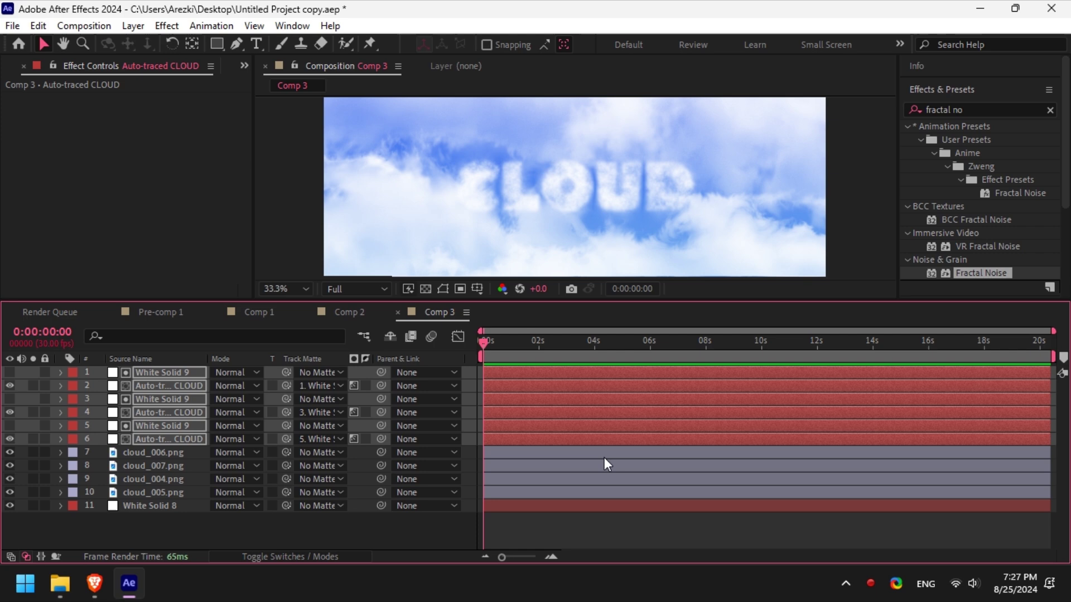
Move the cloud_004.png layer slightly to the left in the composition.
left_click(618, 493)
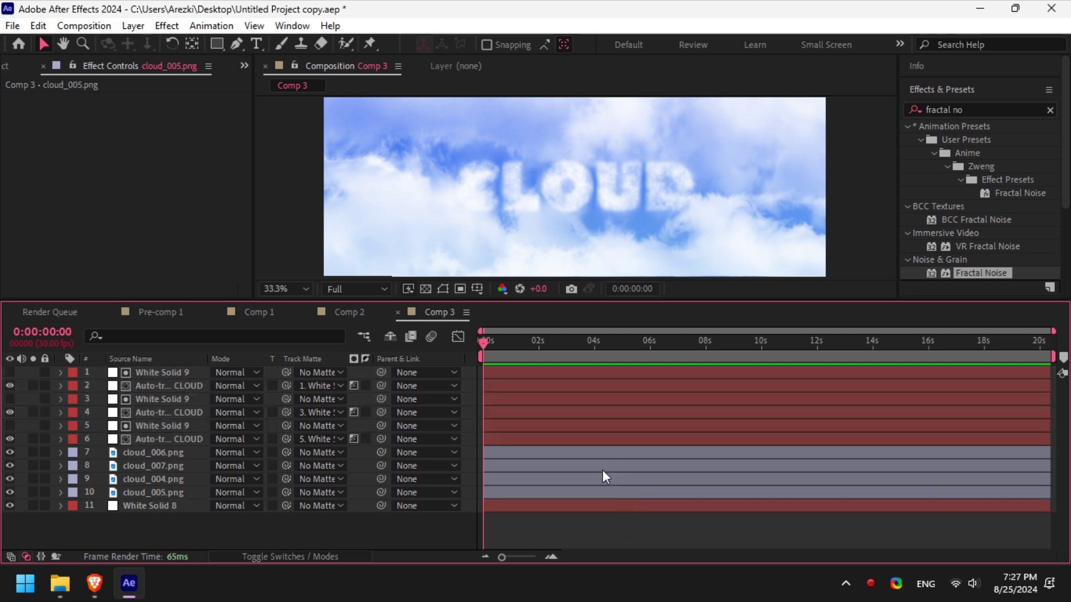
left_click(602, 468)
left_click(602, 477)
left_click_drag(410, 252, 392, 253)
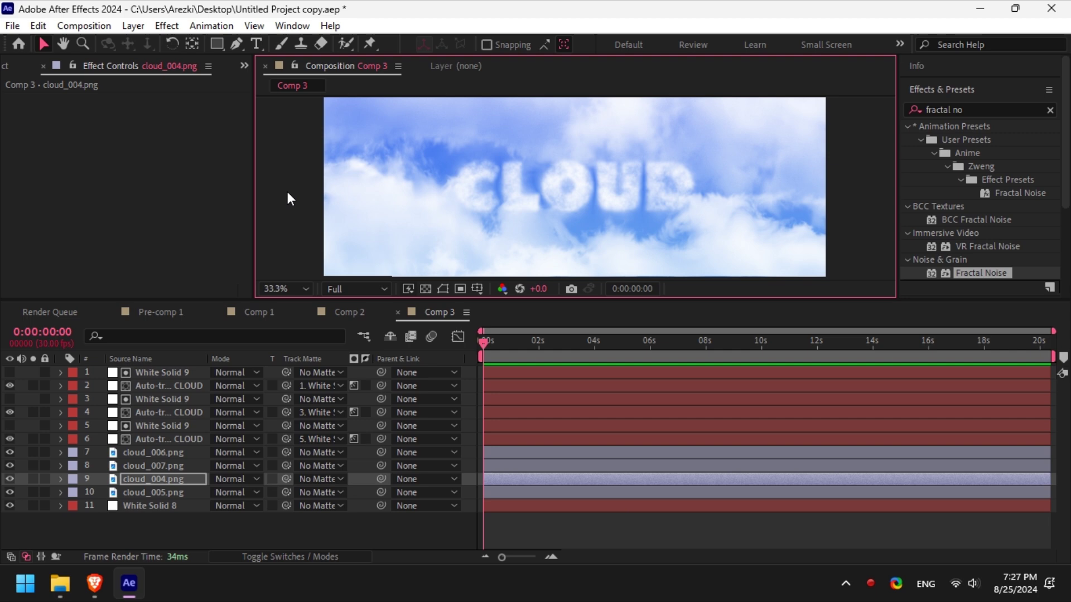
left_click(295, 289)
left_click(321, 15)
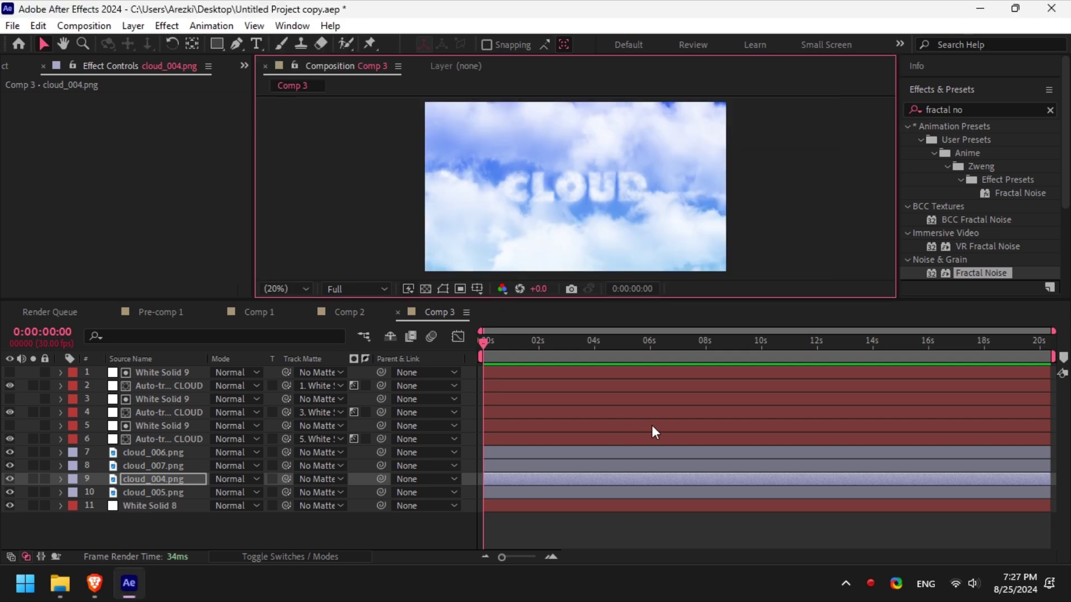
scroll(658, 235, "up", 2)
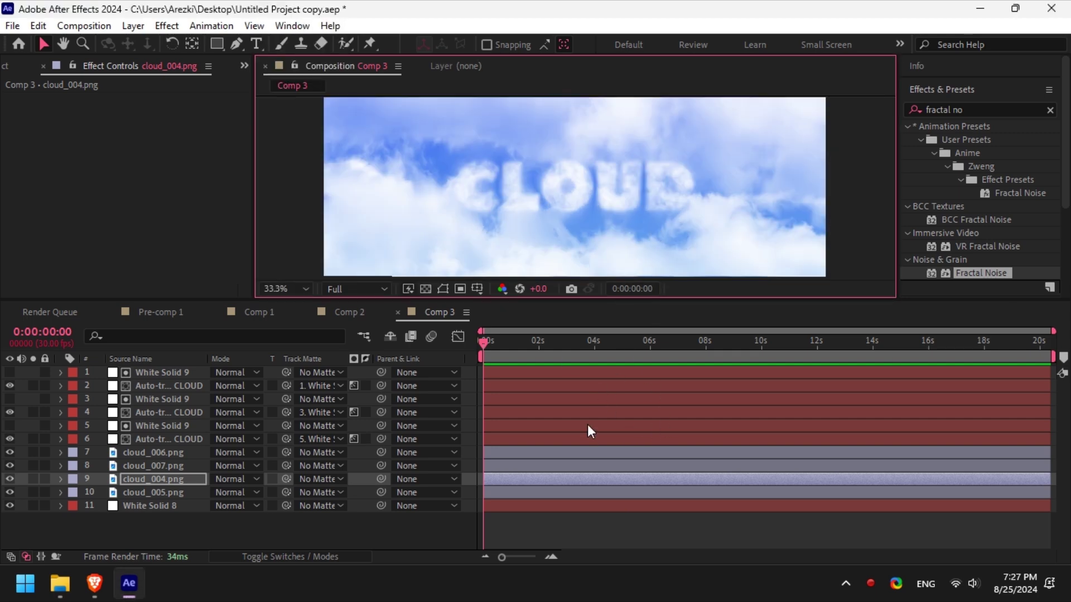
Find the Turbulent Displace effect and apply it to the bottommost Auto-traced CLOUD layer.
left_click(585, 439)
left_click(966, 110)
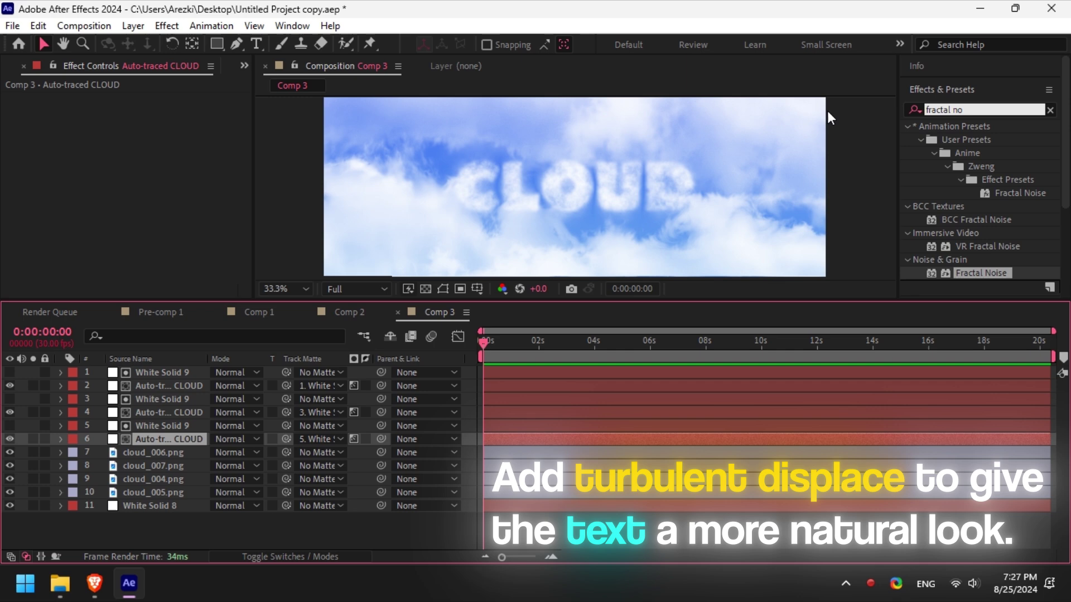
type("tu")
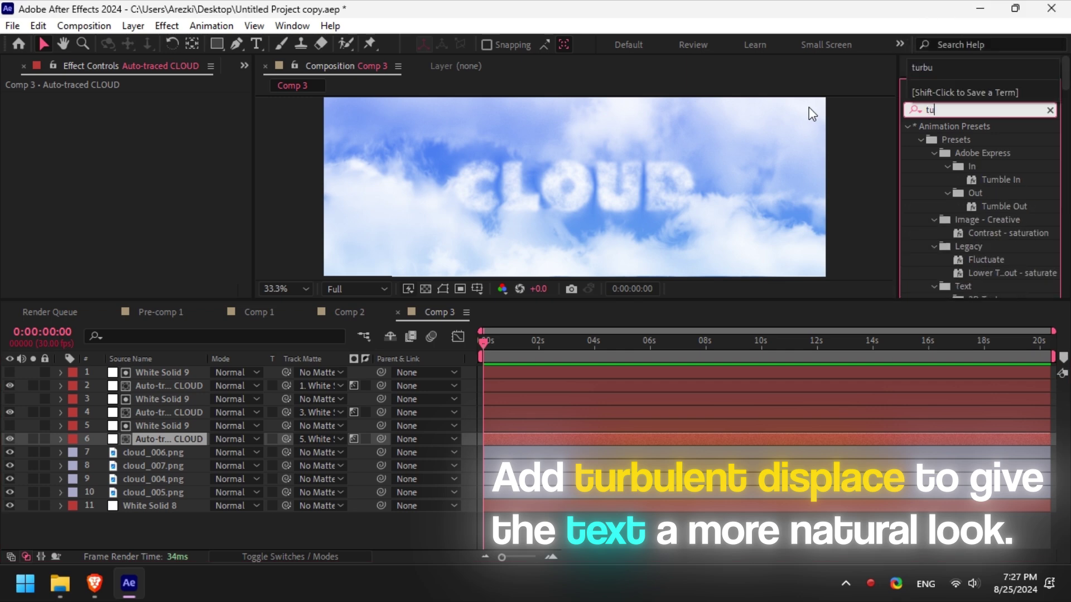
type("rbulent")
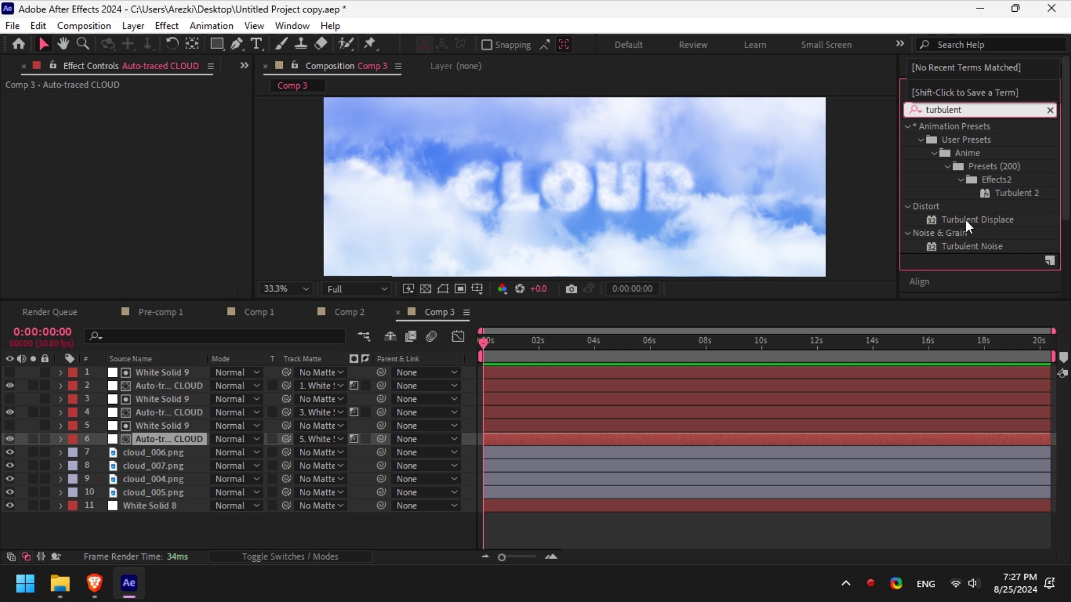
left_click_drag(965, 219, 616, 438)
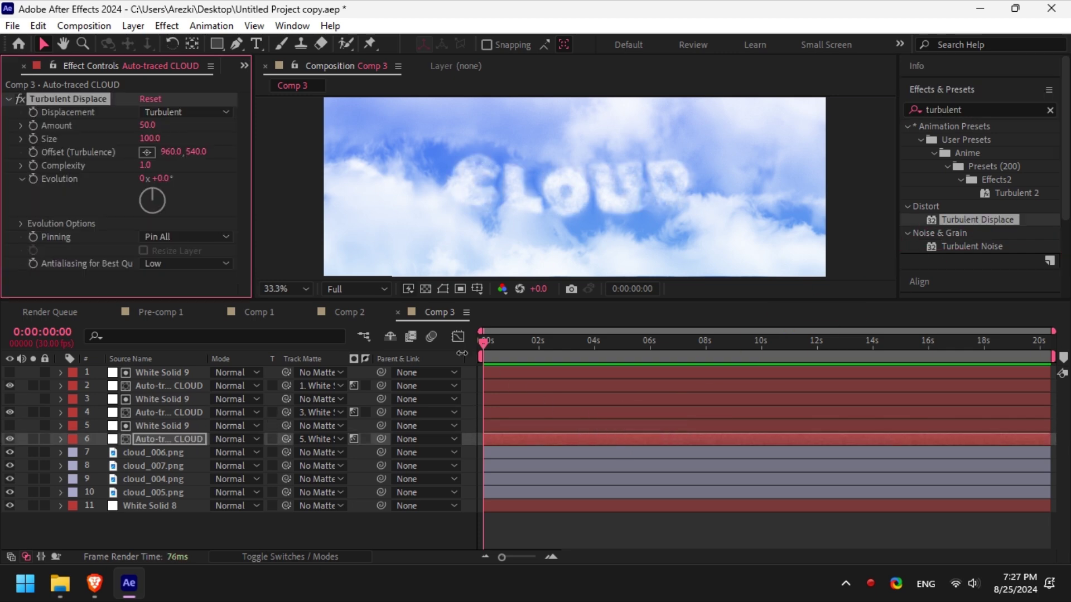
Set the Turbulent Displace amount to 26, size to 34 and complexity to 4.5 on the bottommost Auto-traced CLOUD layer.
left_click(150, 137)
type("40")
key("Return")
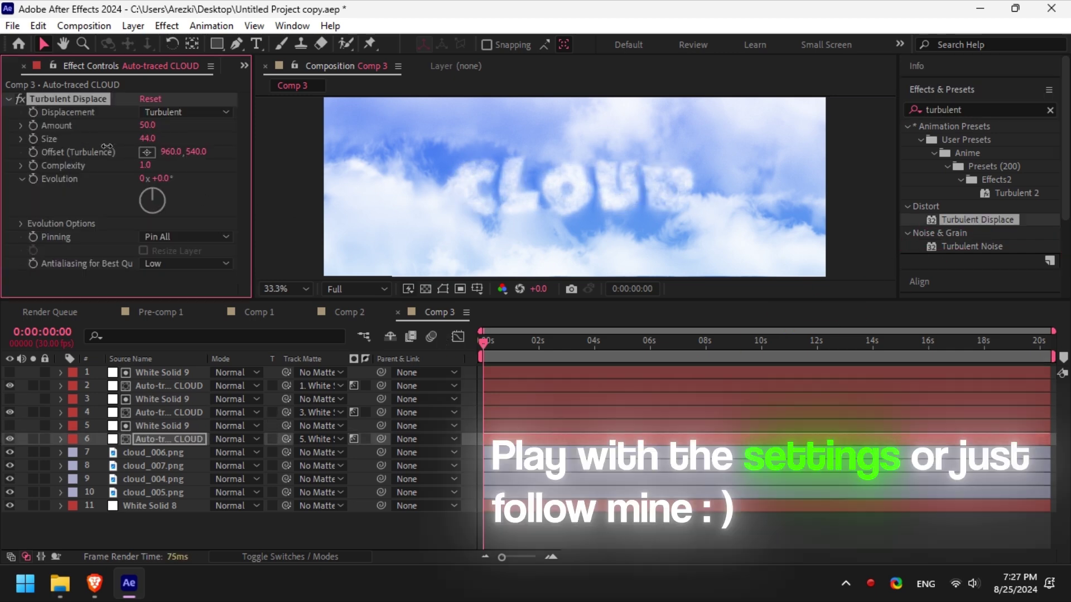
left_click_drag(105, 146, 311, 167)
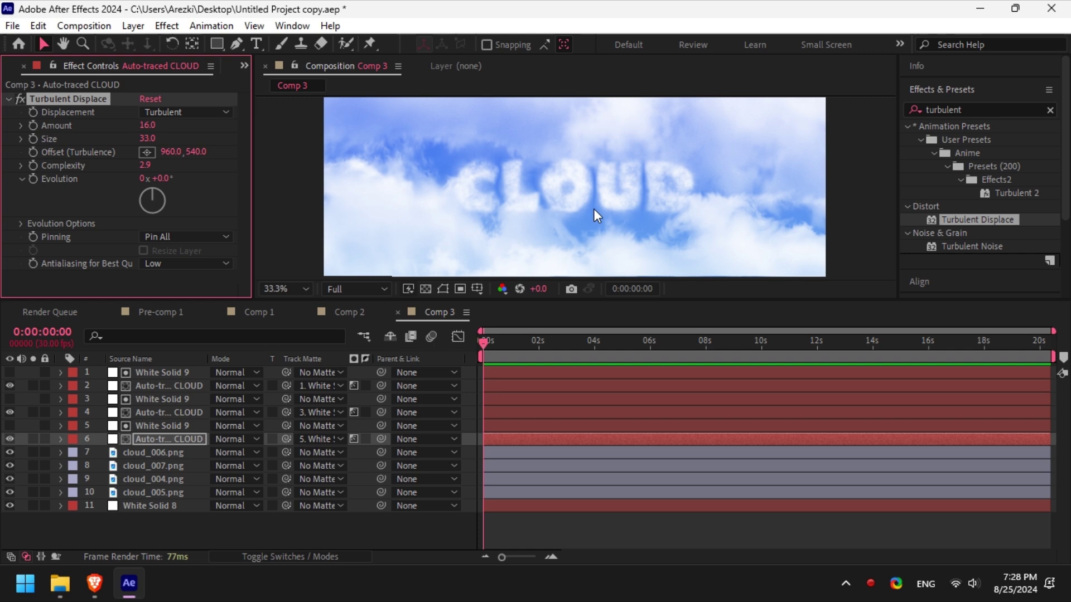
key("slash")
scroll(596, 221, "down", 1)
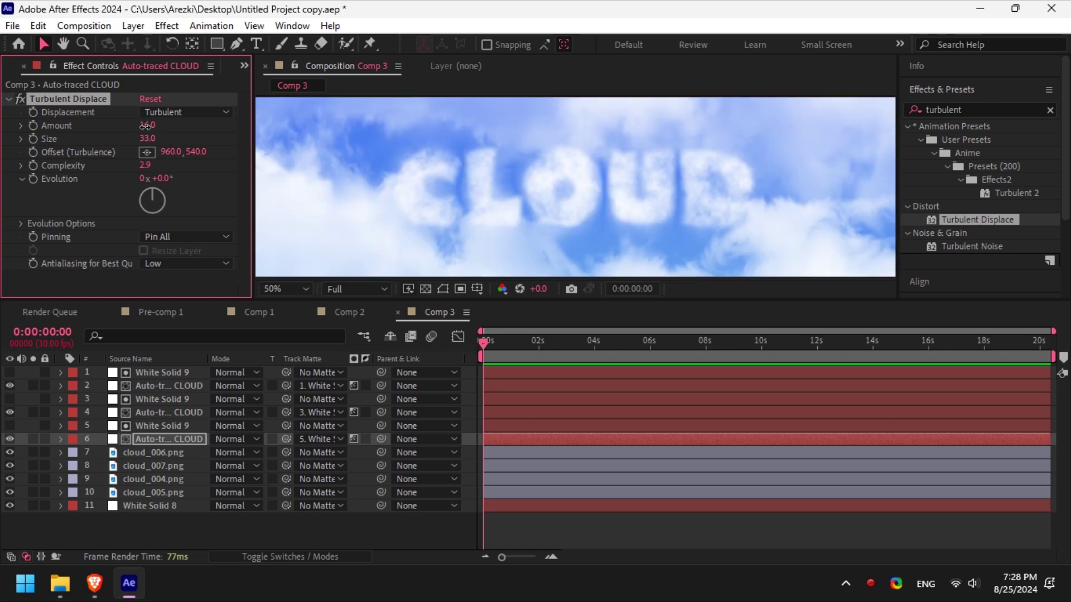
mouse_move(150, 126)
left_mouse_down()
mouse_move(137, 125)
mouse_move(176, 143)
mouse_move(151, 138)
left_mouse_up()
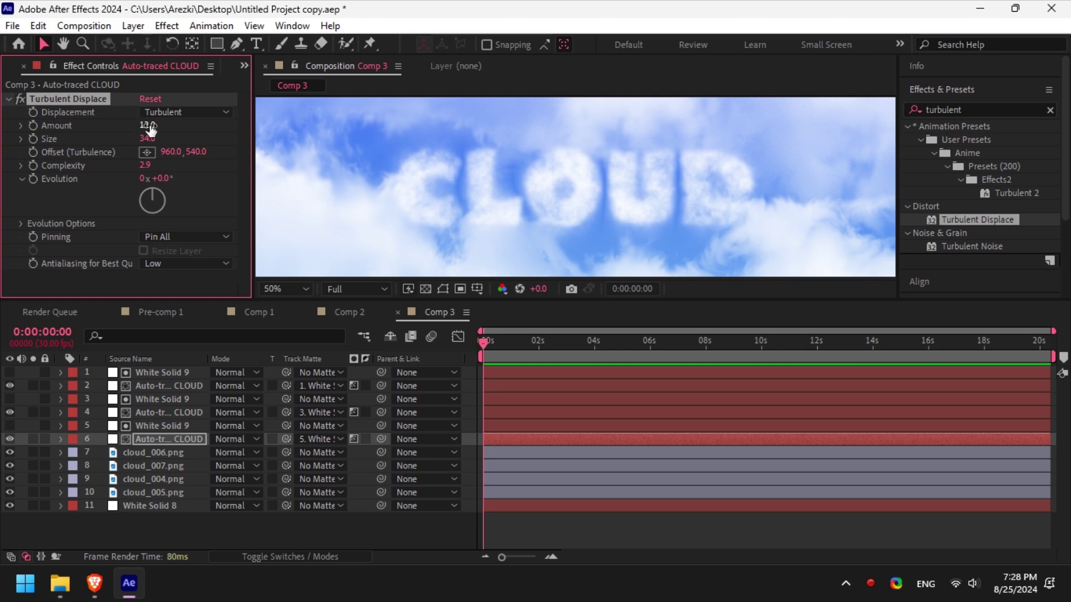
left_click(149, 166)
left_click_drag(148, 166, 273, 172)
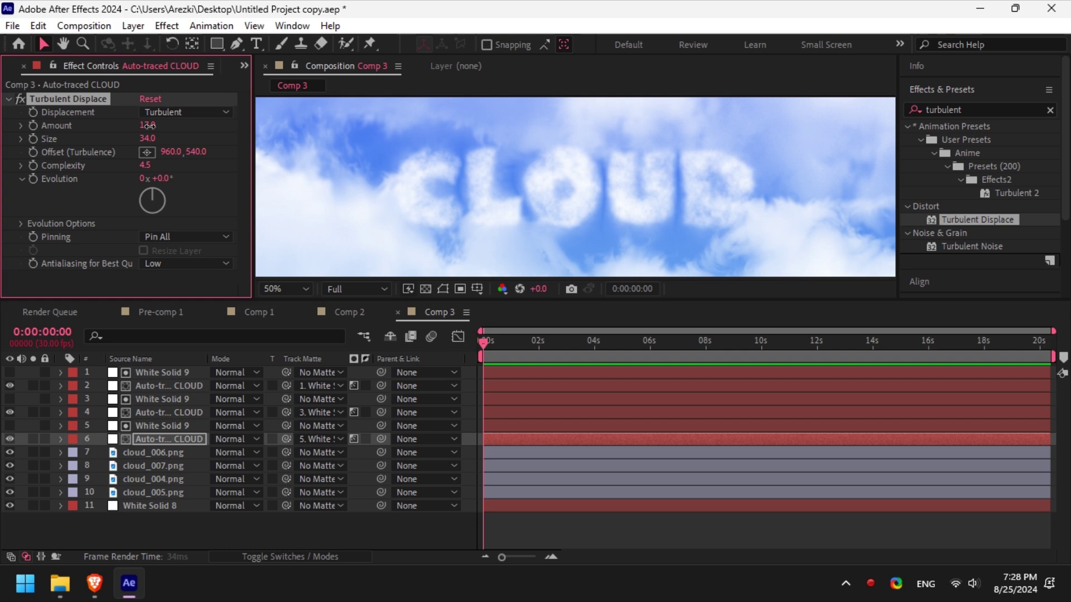
left_click_drag(149, 126, 158, 126)
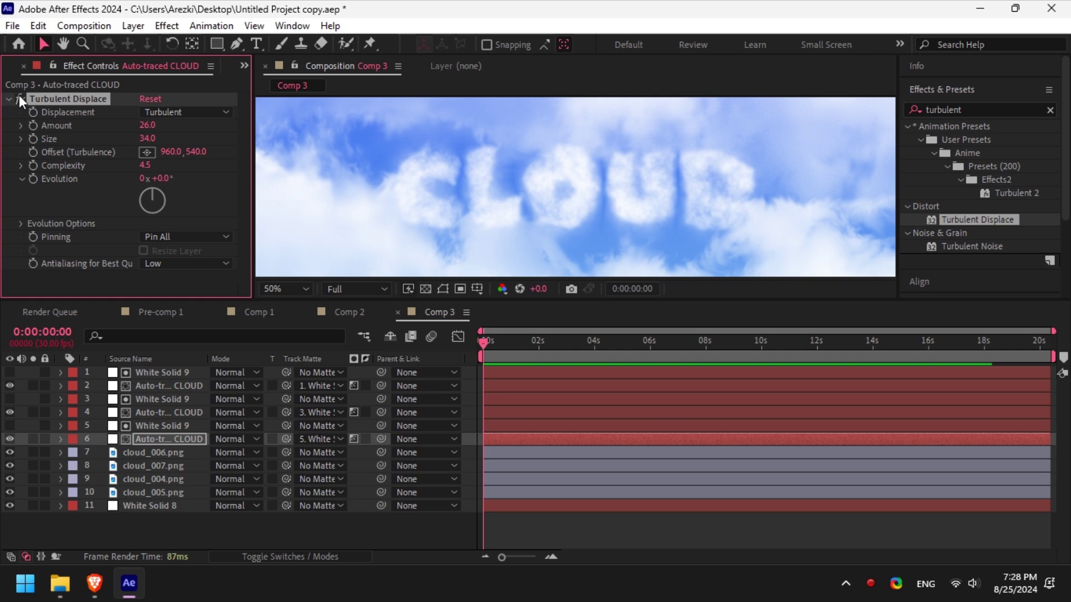
Reduce the Turbulent Displace size to 30, check the title at different magnifications, and deselect the layer.
left_click(278, 288)
left_click(296, 21)
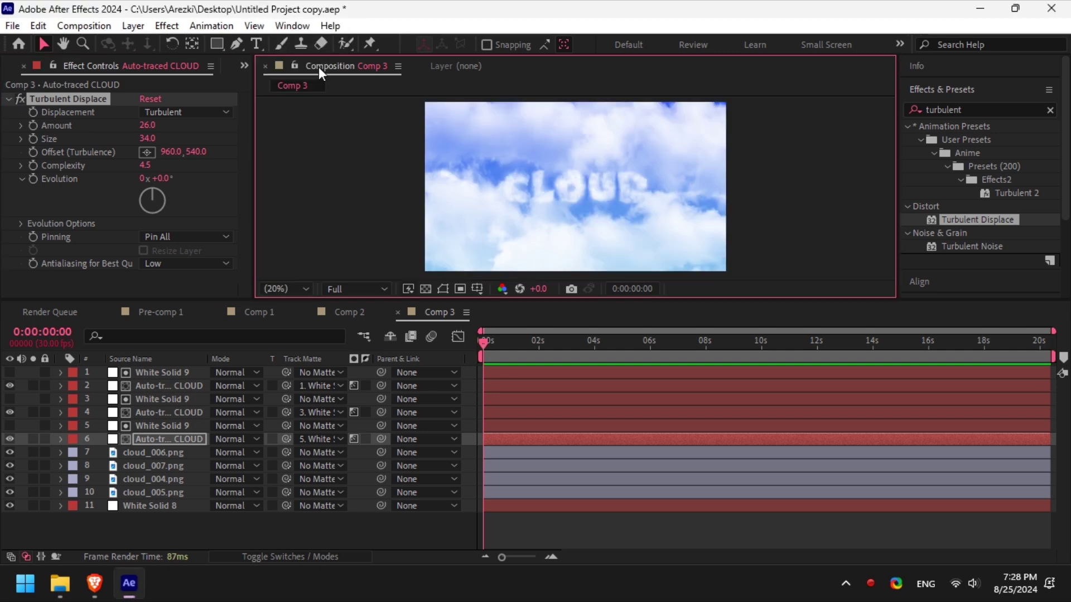
scroll(643, 243, "up", 2)
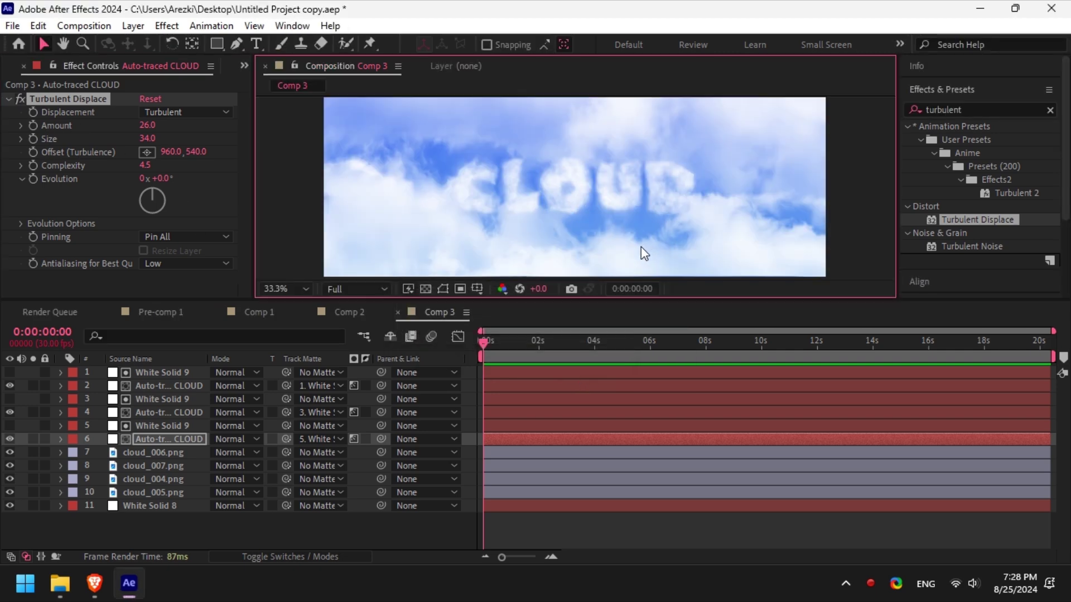
left_click_drag(149, 137, 148, 138)
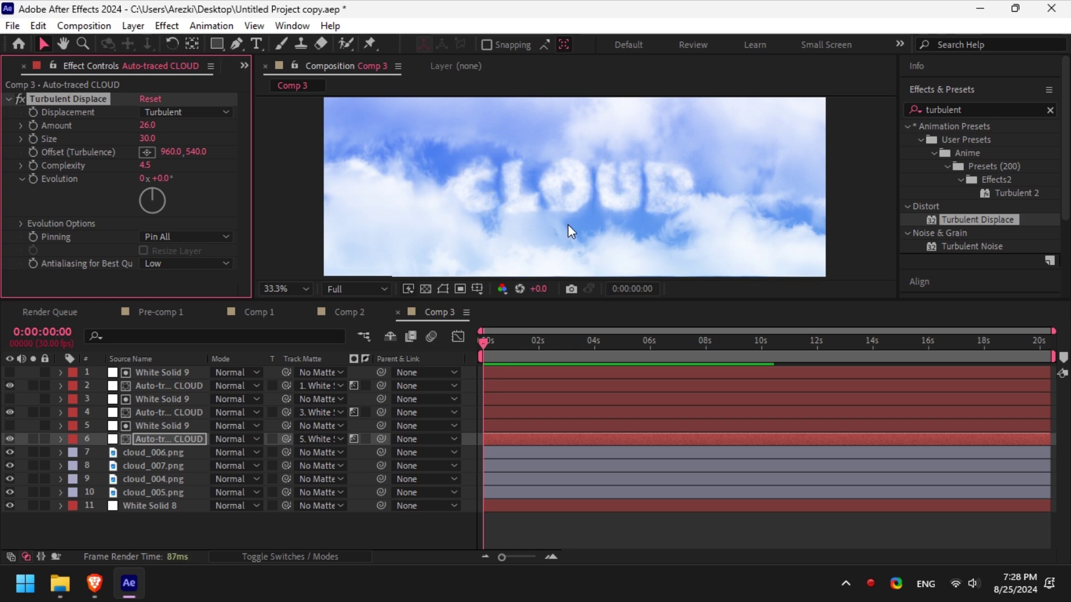
scroll(568, 224, "up", 3)
scroll(542, 235, "down", 1)
left_click(296, 286)
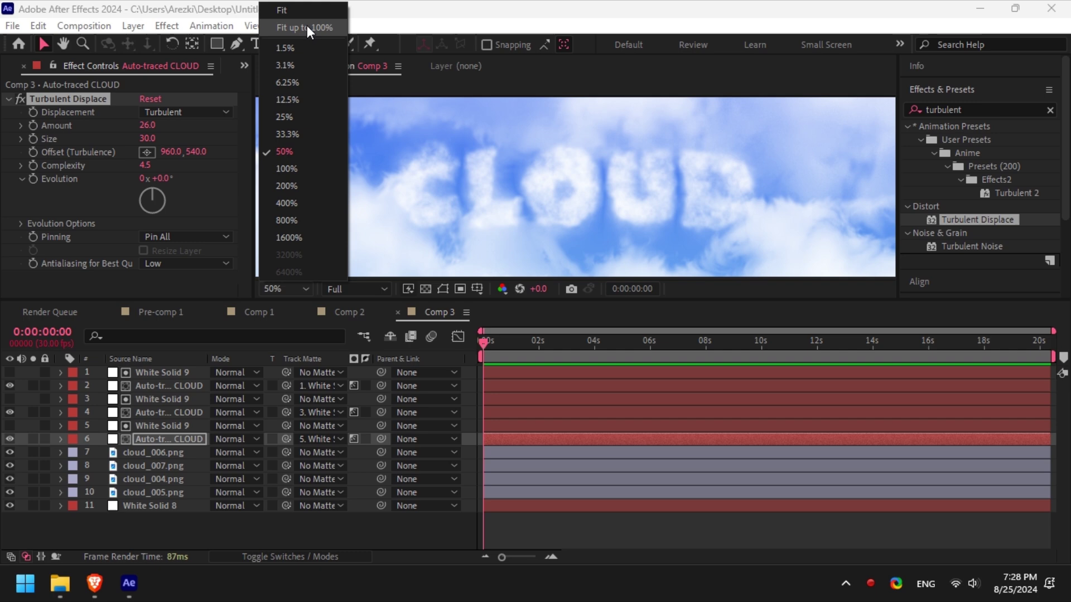
left_click(306, 27)
left_click(655, 537)
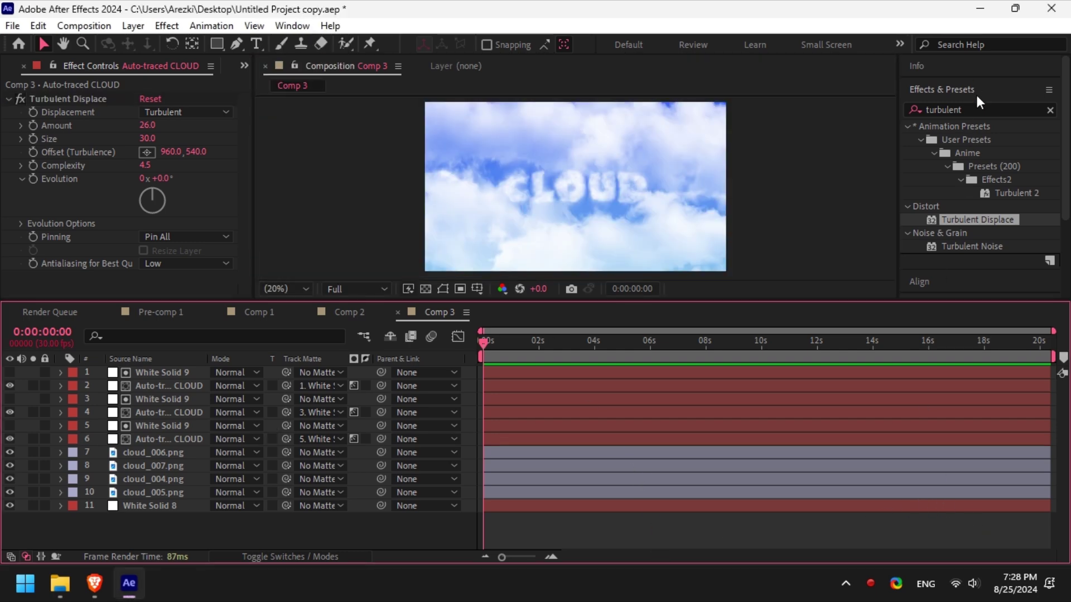
Find the Fill effect and apply it to the bottommost Auto-traced CLOUD layer.
left_click(984, 110)
double_click(975, 109)
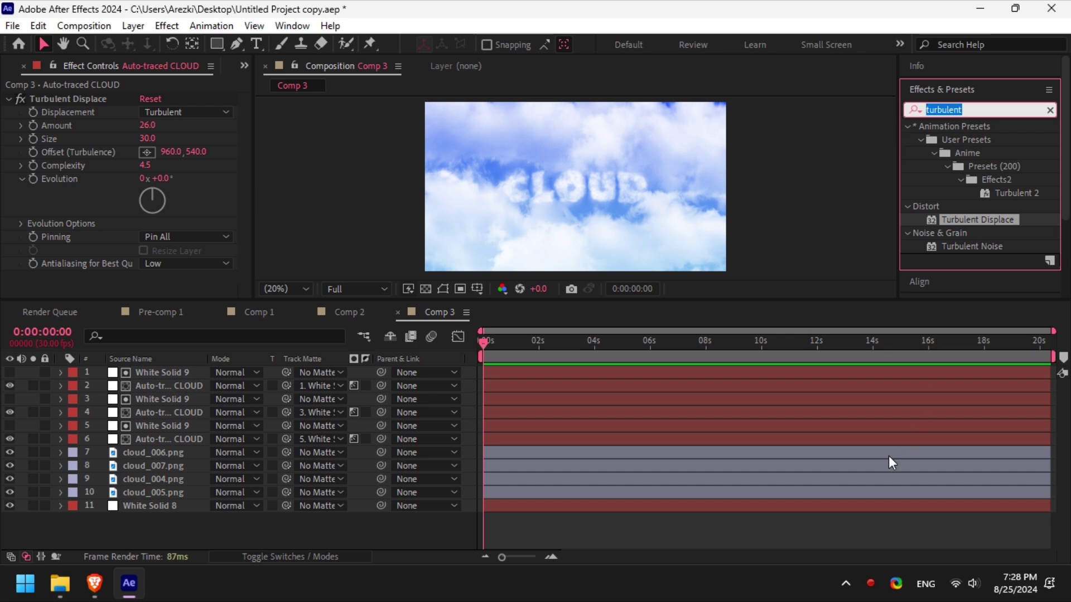
type("fill")
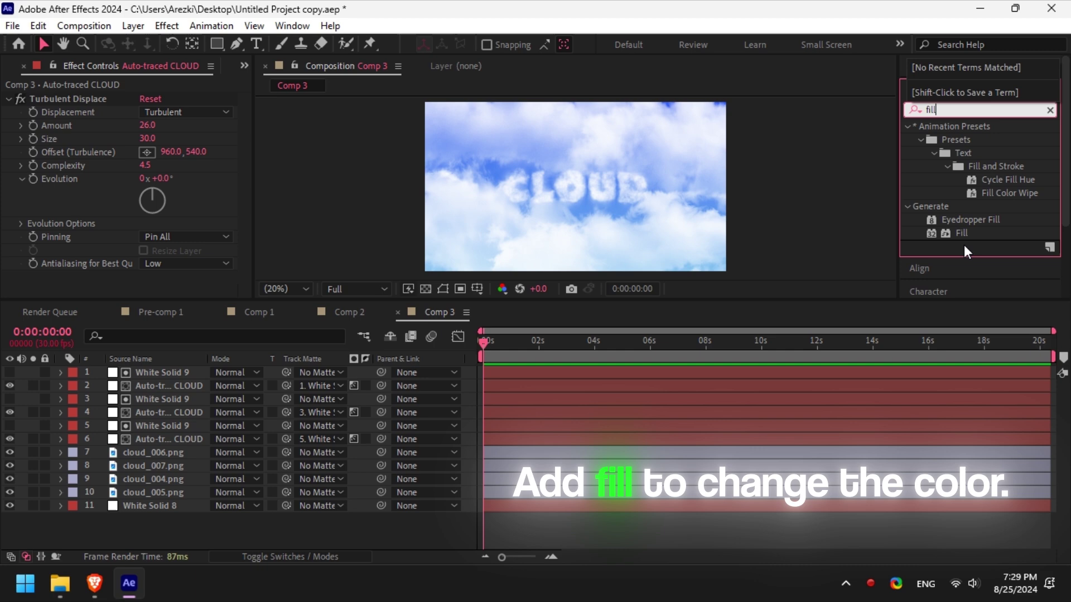
left_click_drag(961, 233, 700, 437)
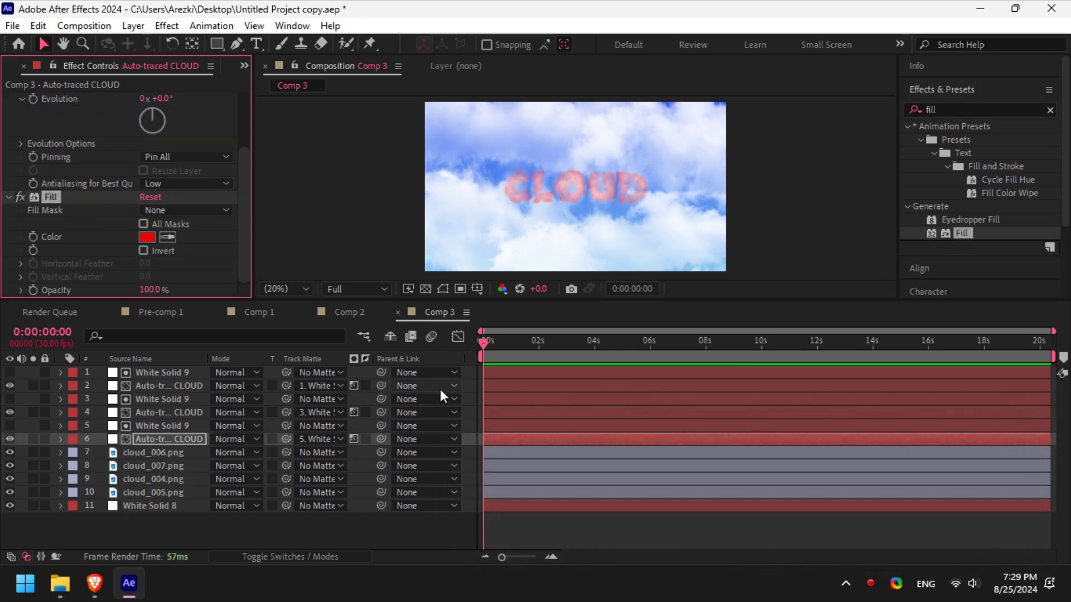
Try blue 0054FF as the Fill color on the bottommost Auto-traced CLOUD layer, and undo it.
left_click(147, 238)
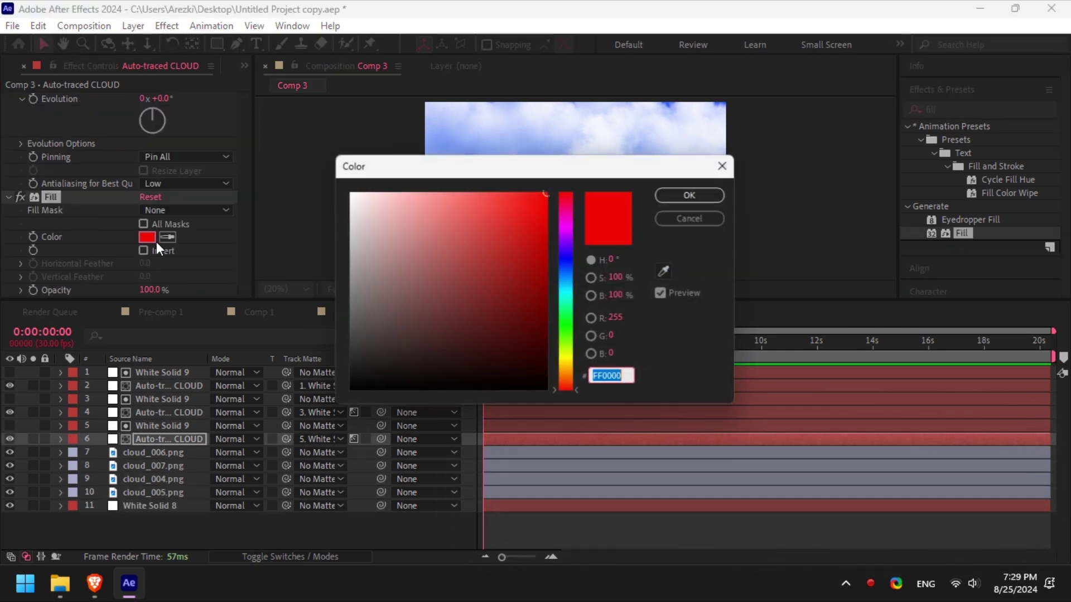
left_click(569, 269)
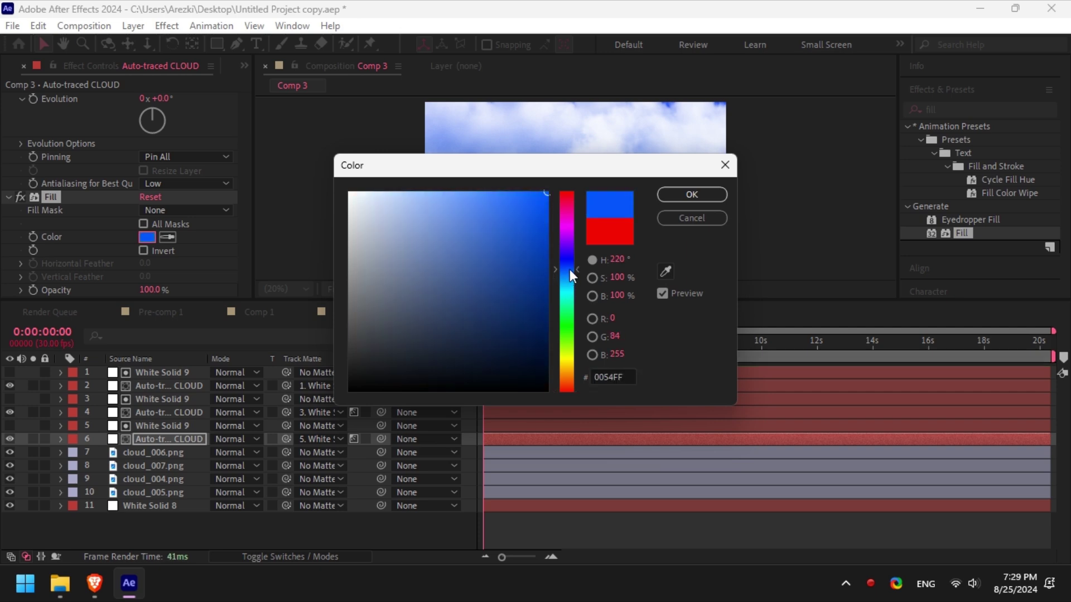
left_click(678, 192)
key("ctrl+z")
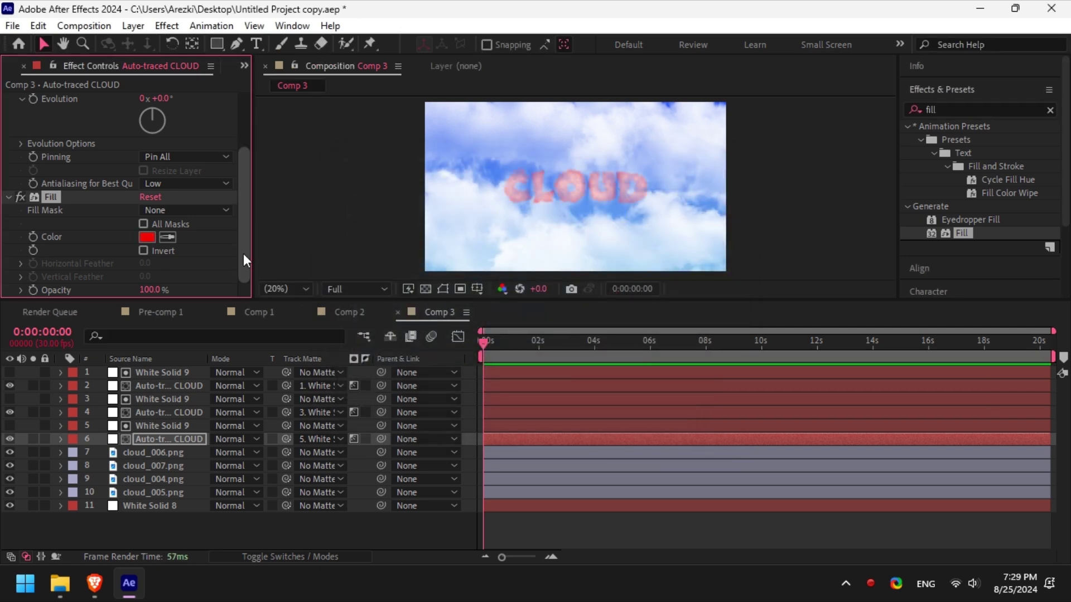
Set the Fill color of the bottommost Auto-traced CLOUD layer to magenta FF00F6.
left_click(153, 236)
left_click(569, 234)
left_click_drag(571, 233, 571, 223)
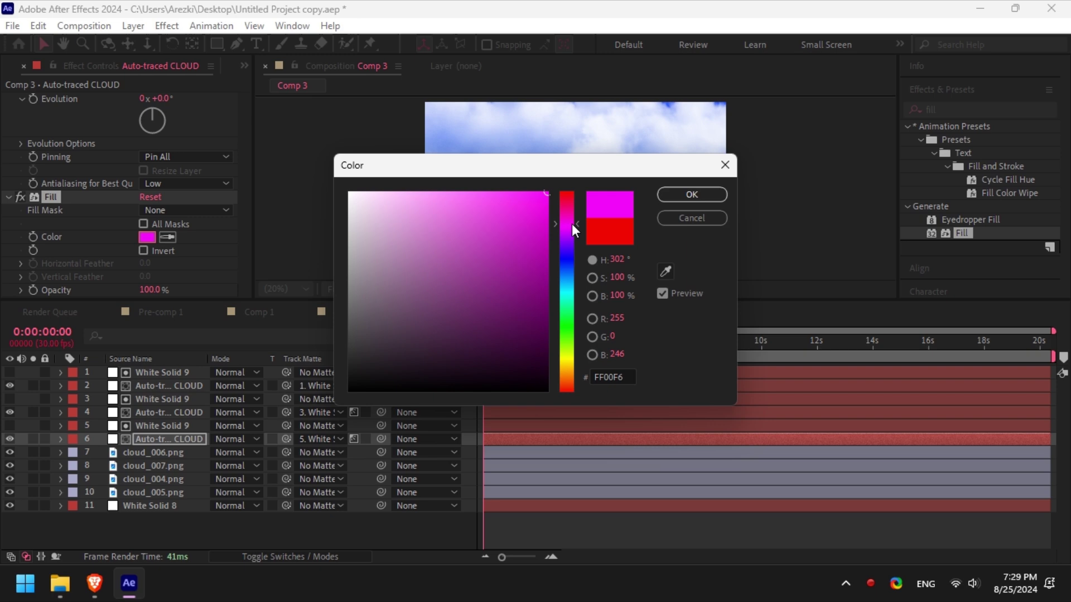
left_click(674, 197)
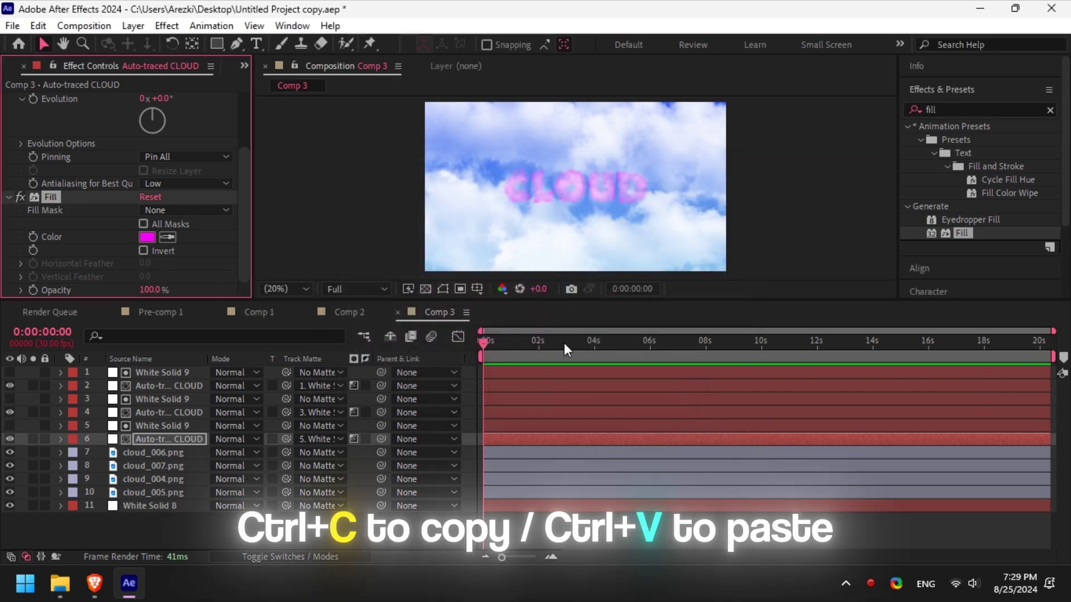
Paste the magenta Fill effect onto the middle and topmost Auto-traced CLOUD layers, and deselect the layers.
left_click(558, 412)
key("ctrl+v")
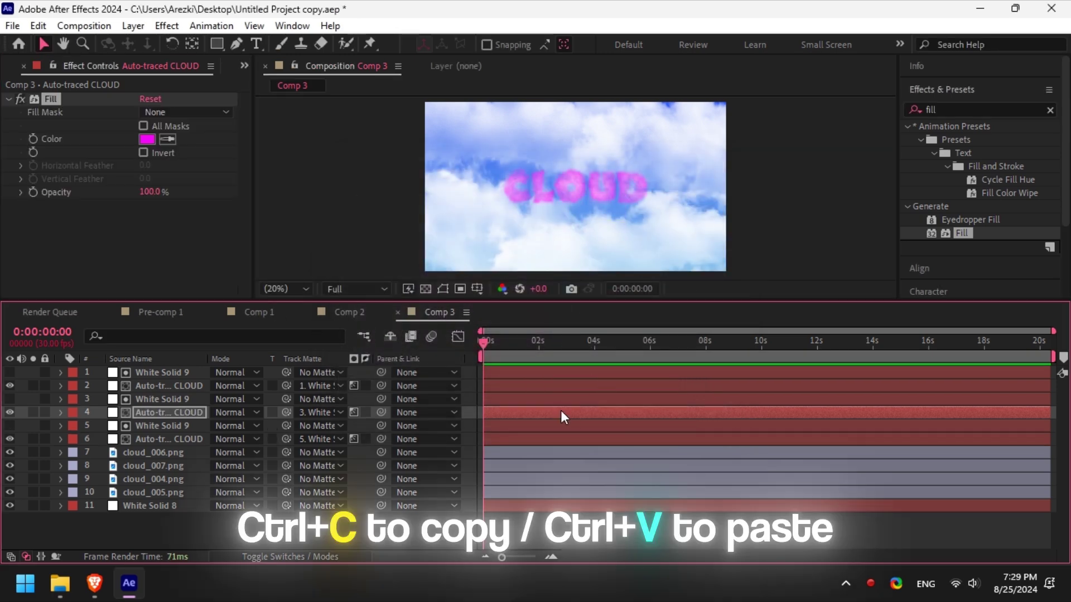
left_click(565, 386)
key("ctrl+v")
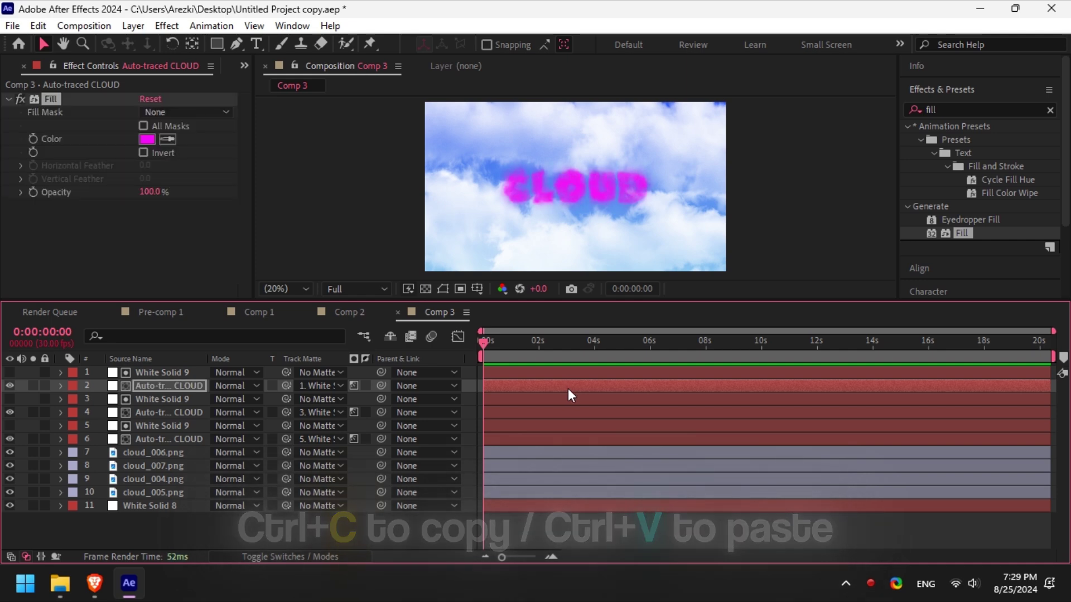
mouse_move(499, 340)
left_mouse_down()
mouse_move(581, 343)
mouse_move(498, 353)
mouse_move(483, 342)
left_mouse_up()
left_click(633, 513)
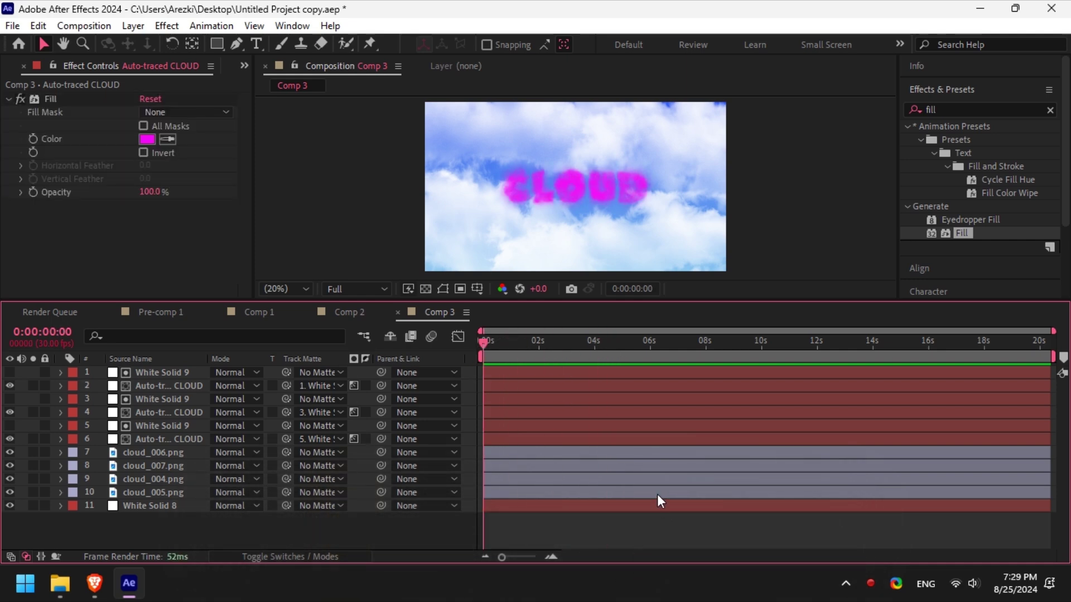
Undo the pasted Fill effects, the color change and the original Fill so the CLOUD title has no Fill.
key("ctrl+Down")
key("ctrl+Down")
key("ctrl+Down")
key("ctrl+Down")
key("ctrl+Down")
key("ctrl+Down")
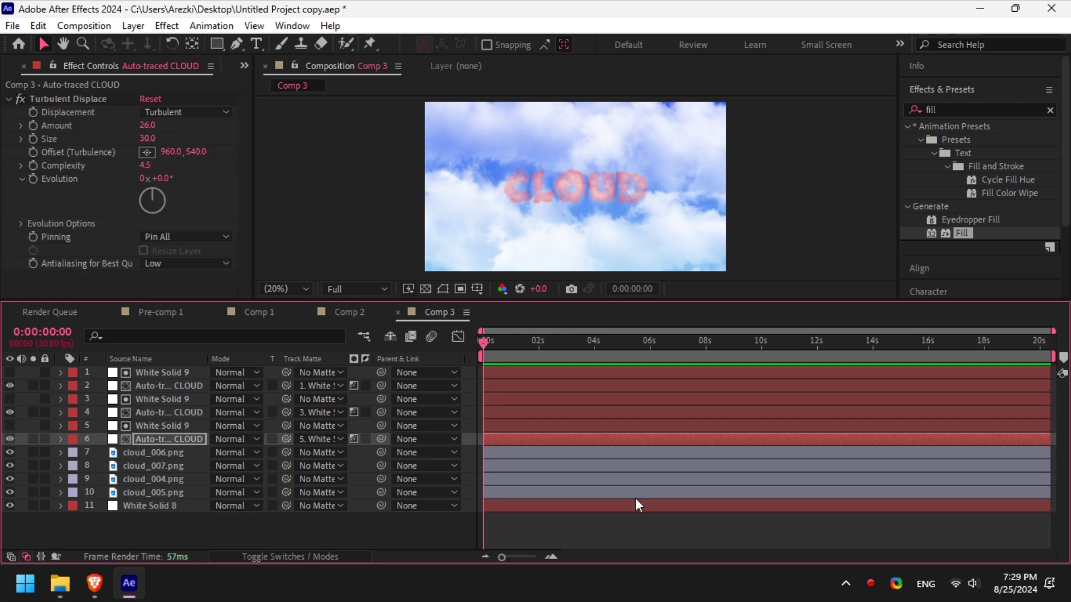
key("ctrl+z")
mouse_move(494, 350)
left_mouse_down()
mouse_move(536, 339)
mouse_move(483, 341)
left_mouse_up()
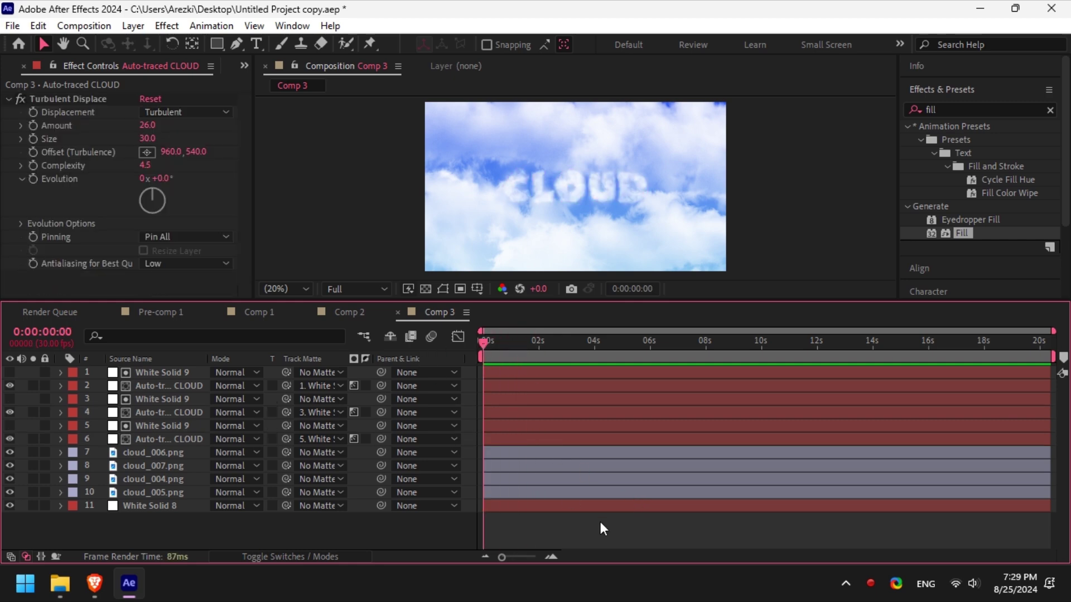